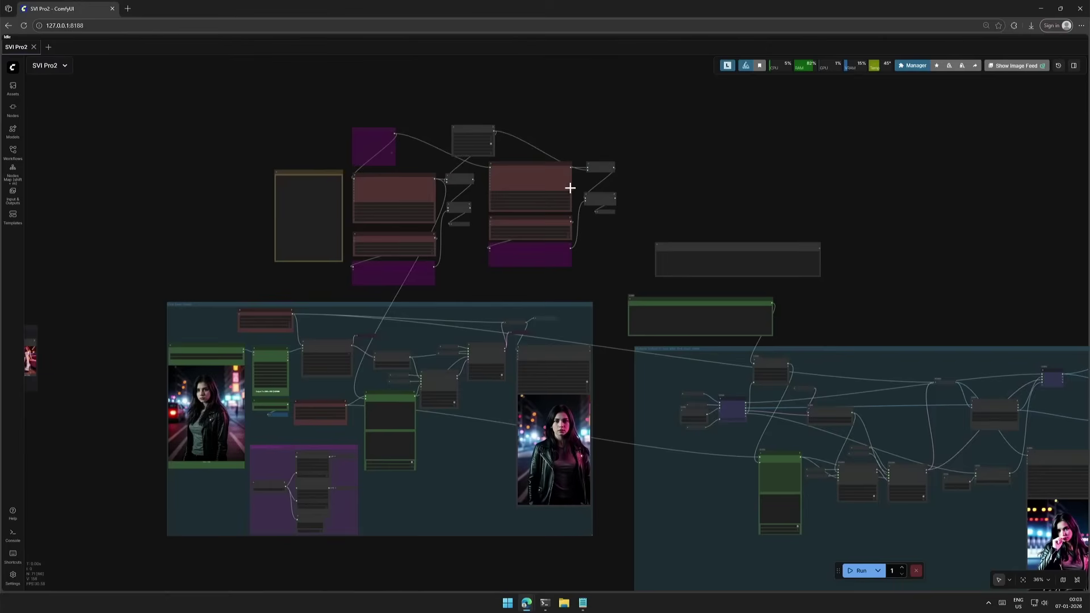
# - Run update_comfyui.bat from the ComfyUI install's update folder, then bring up the Templates browser
pyautogui.click(562, 603)
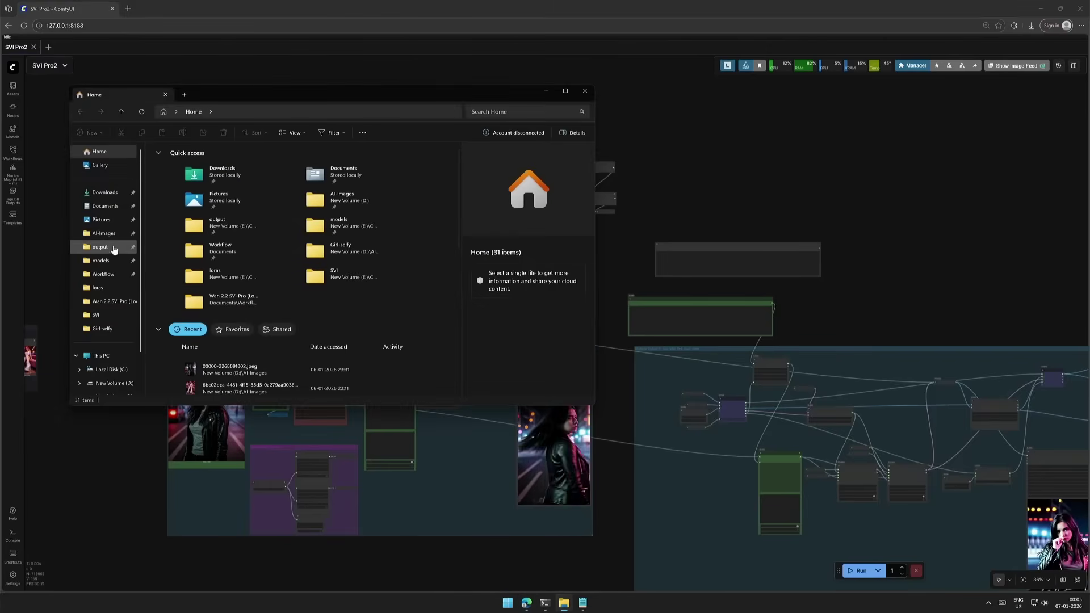
pyautogui.click(584, 91)
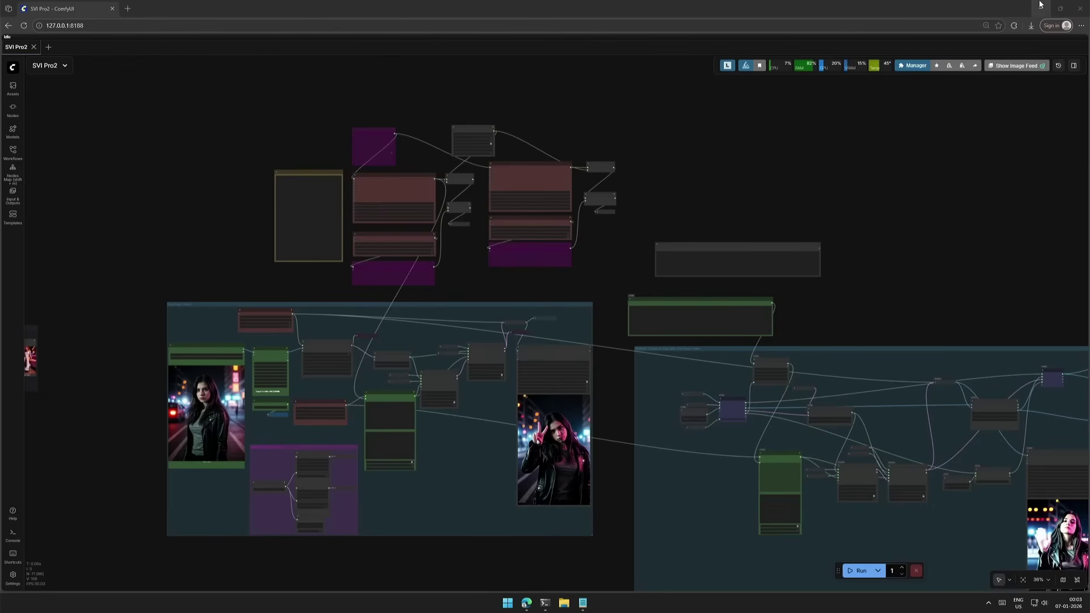
pyautogui.click(1040, 7)
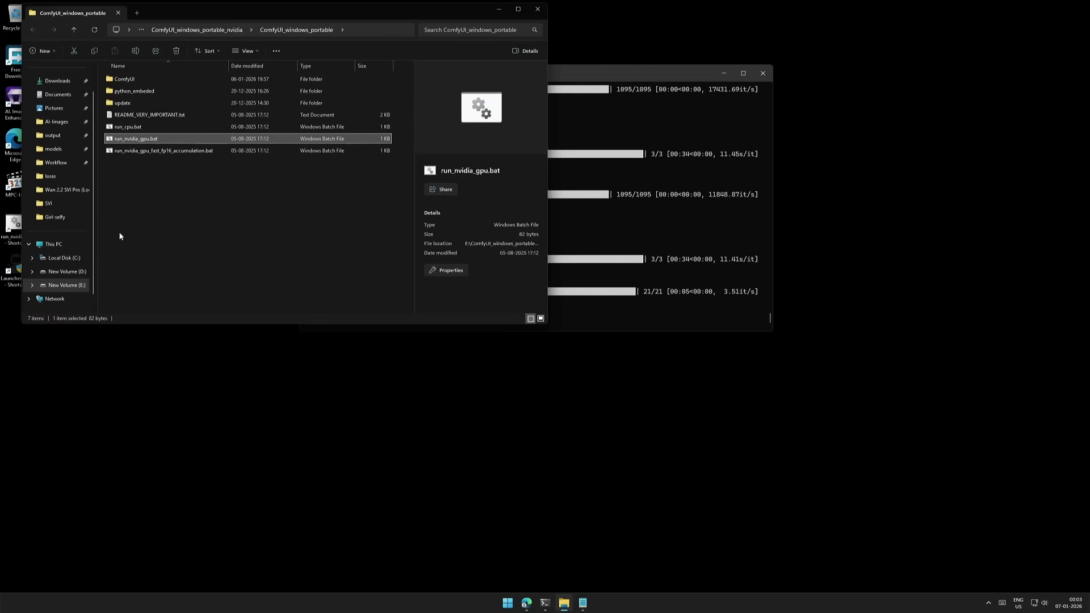
pyautogui.click(118, 230)
pyautogui.doubleClick(132, 103)
pyautogui.doubleClick(147, 103)
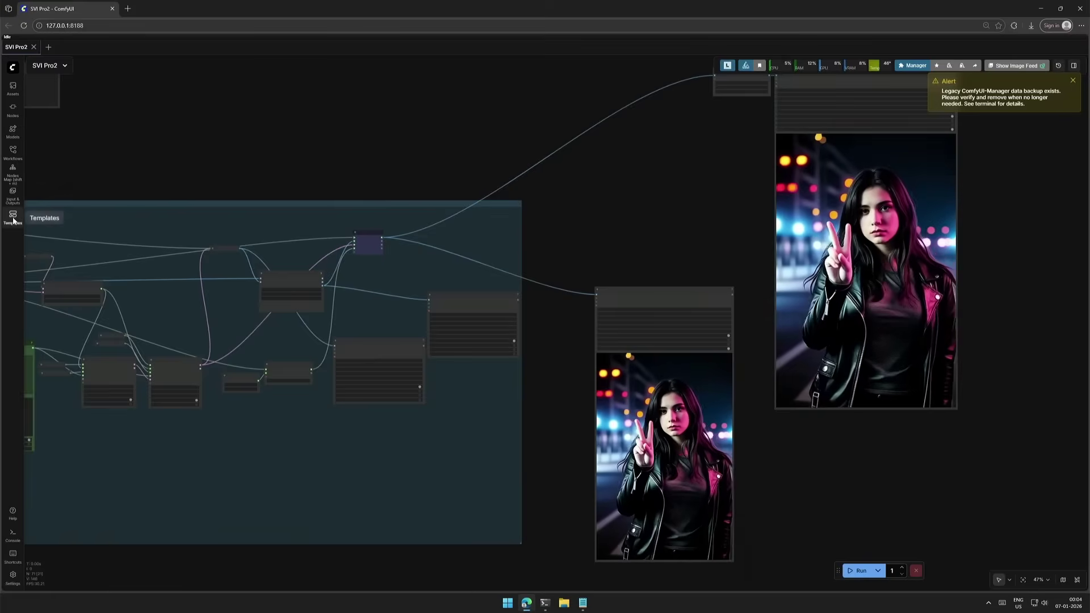
pyautogui.click(12, 216)
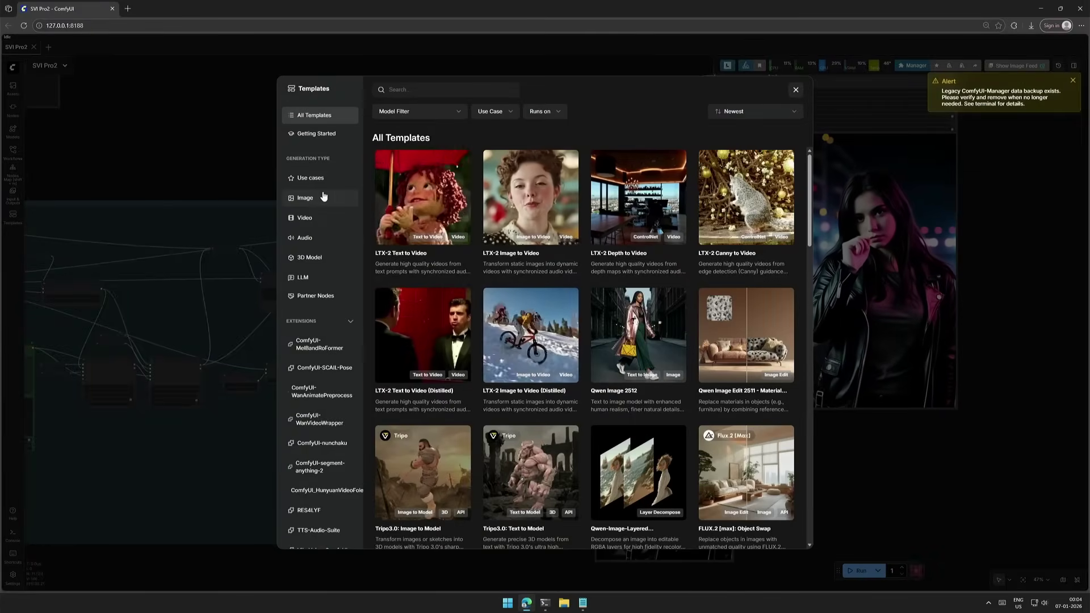
pyautogui.scroll(-5, 319, 329)
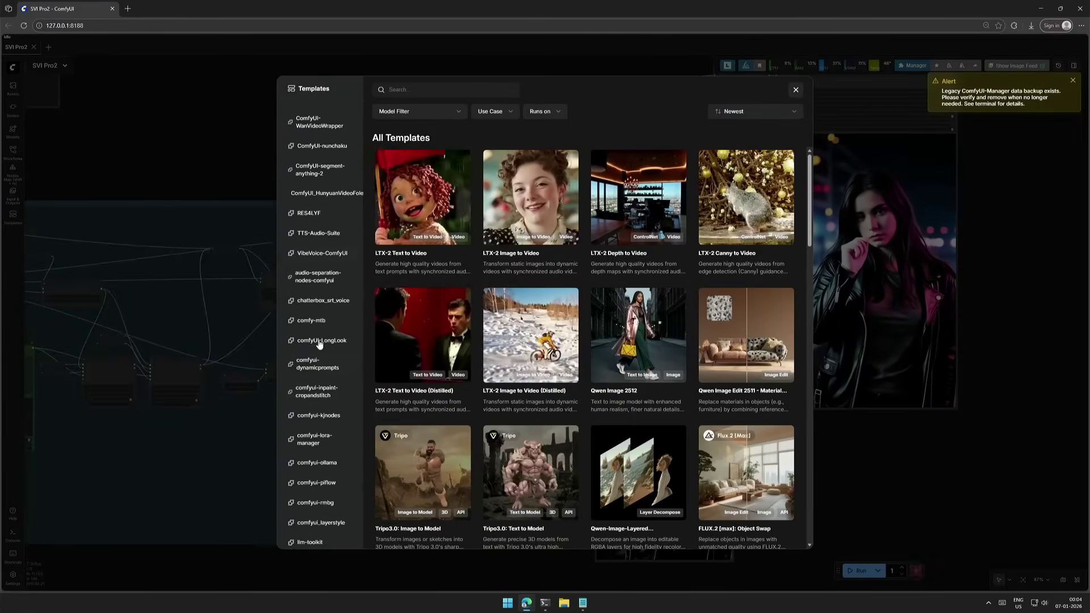
pyautogui.scroll(-1, 321, 347)
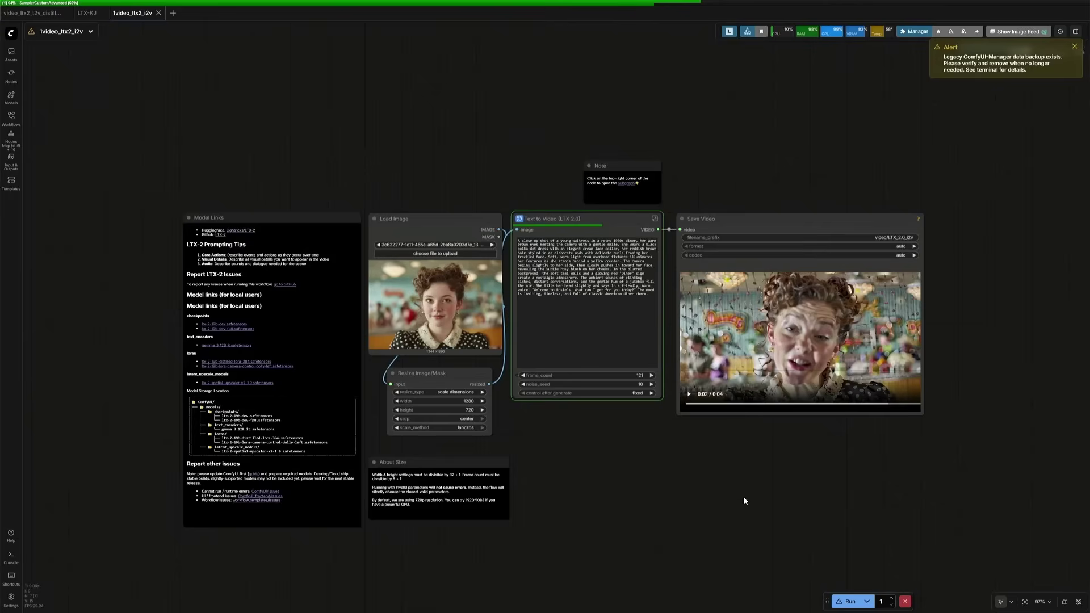
# - Check the render's per-step speed in the generation log
pyautogui.scroll(3, 687, 488)
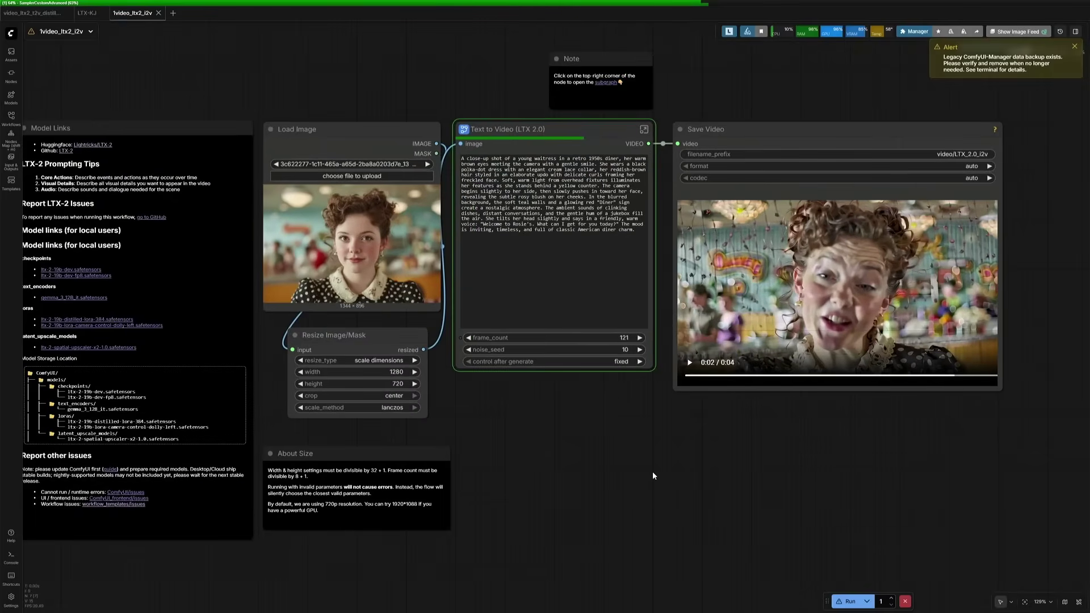
pyautogui.hotkey('alt', 'Tab')
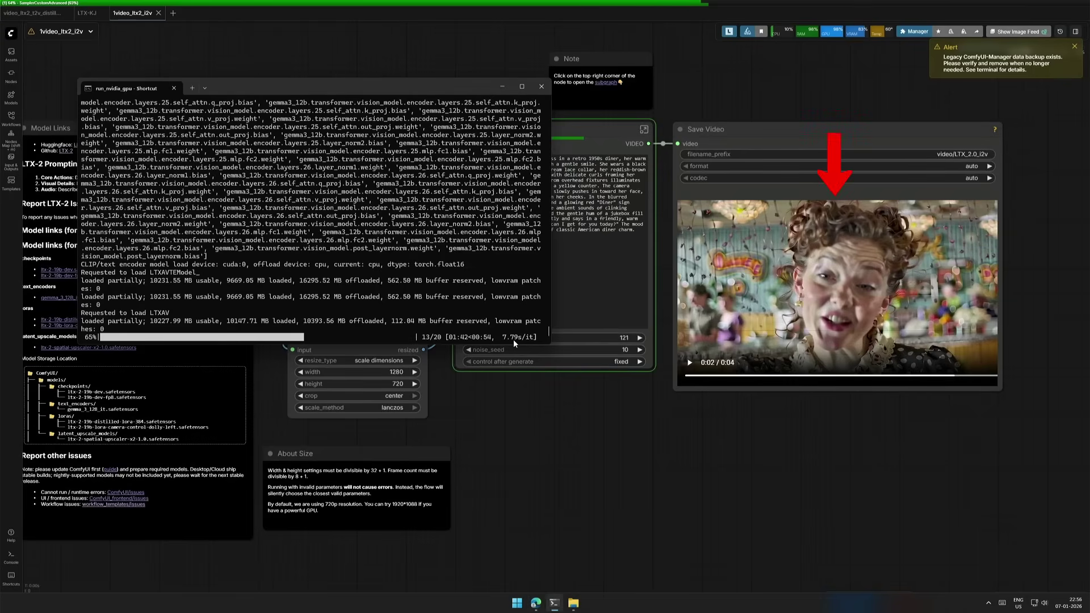
pyautogui.moveTo(500, 337); pyautogui.dragTo(532, 341)
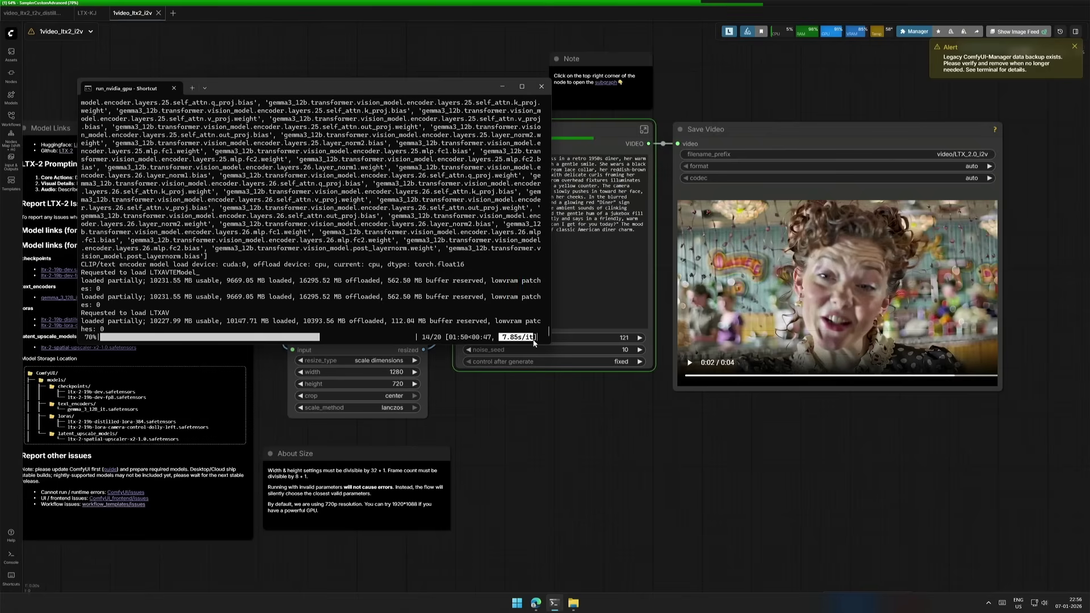
# - Launch Task Manager and watch system memory use while the video generates
pyautogui.hotkey('alt', 'Tab')
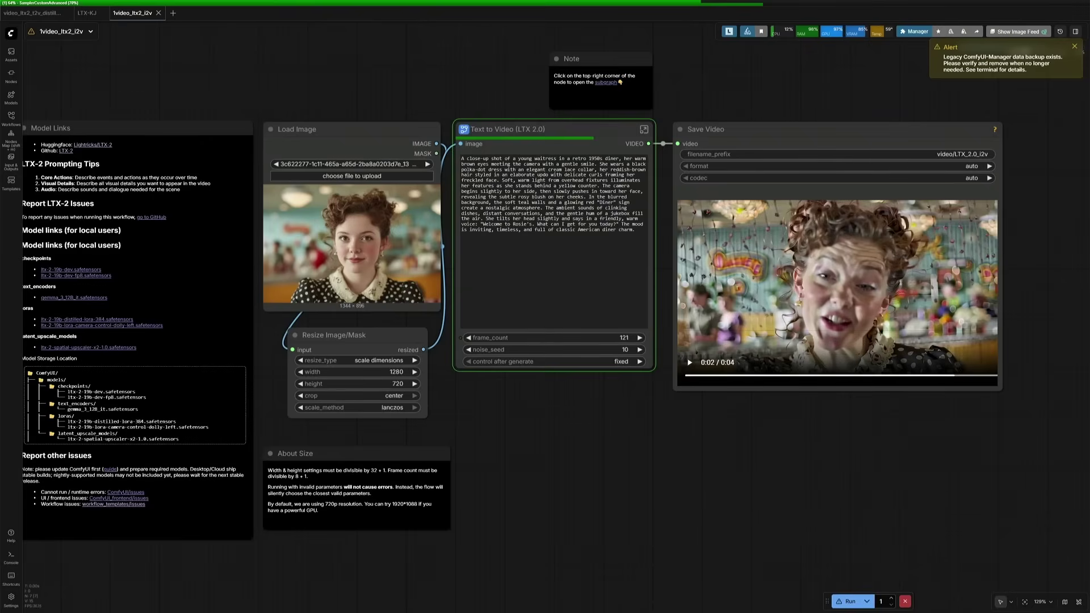
pyautogui.press('super')
pyautogui.rightClick(658, 601)
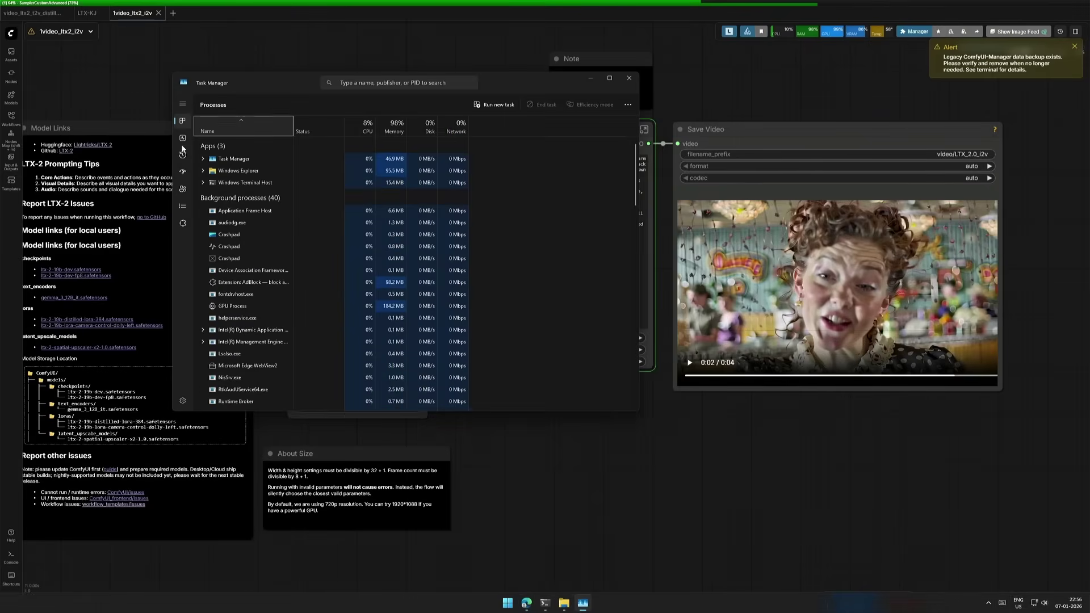
pyautogui.click(183, 139)
pyautogui.moveTo(274, 85); pyautogui.dragTo(692, 244)
pyautogui.hotkey('alt', 'Tab')
# - Bring the generation log to the front while the waitress render finishes
pyautogui.click(539, 292)
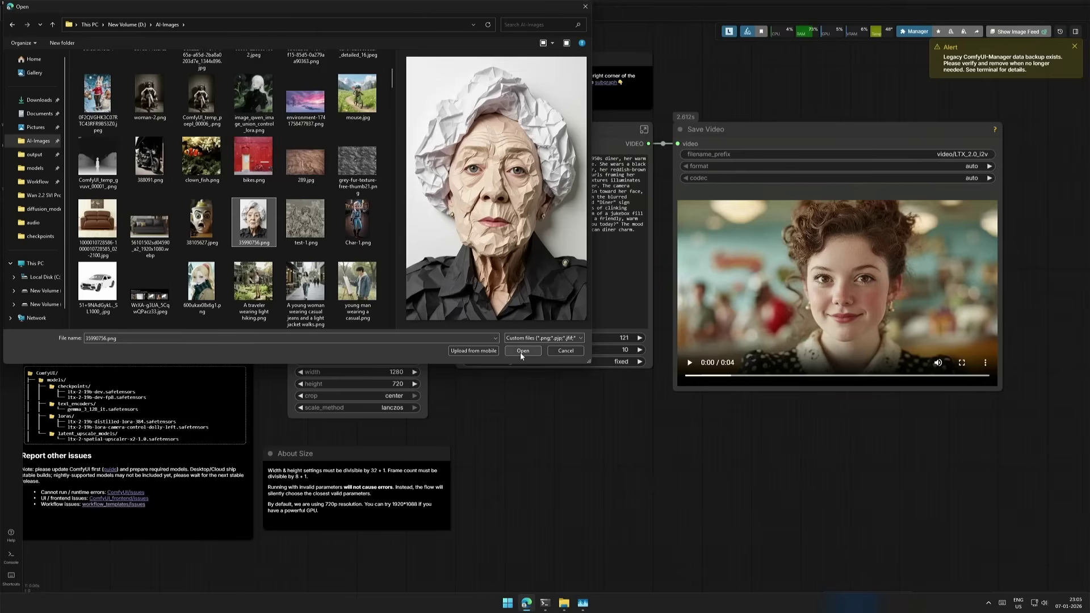
# - Load the old-woman picture 35990756.png, start a run, then cancel it
pyautogui.click(523, 353)
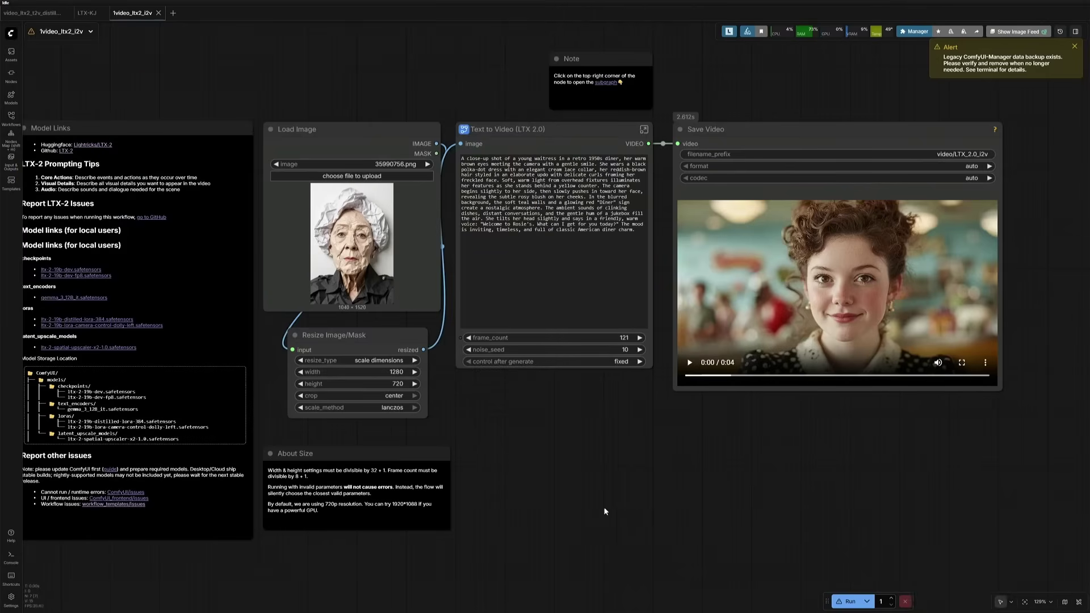
pyautogui.click(850, 604)
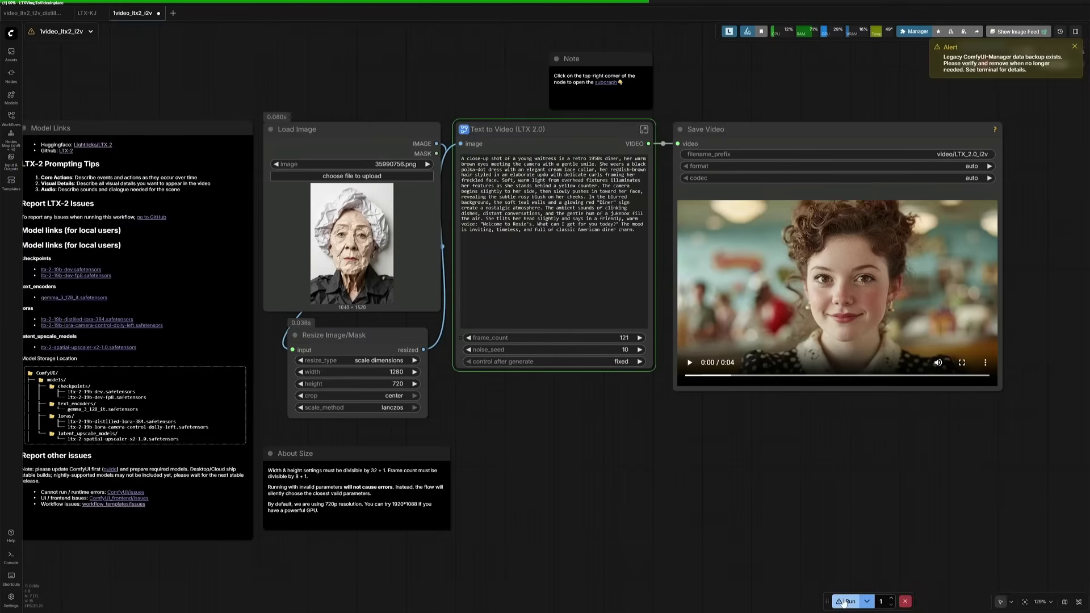
pyautogui.click(902, 601)
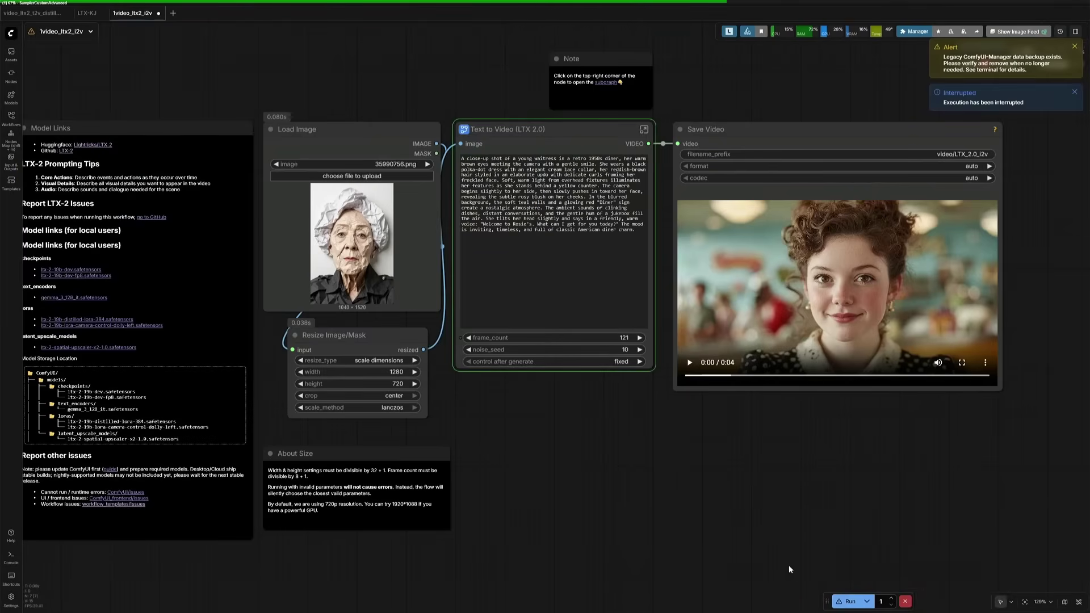
# - Set the Resize width to 720 and add a Preview Image node for the resized picture
pyautogui.click(372, 372)
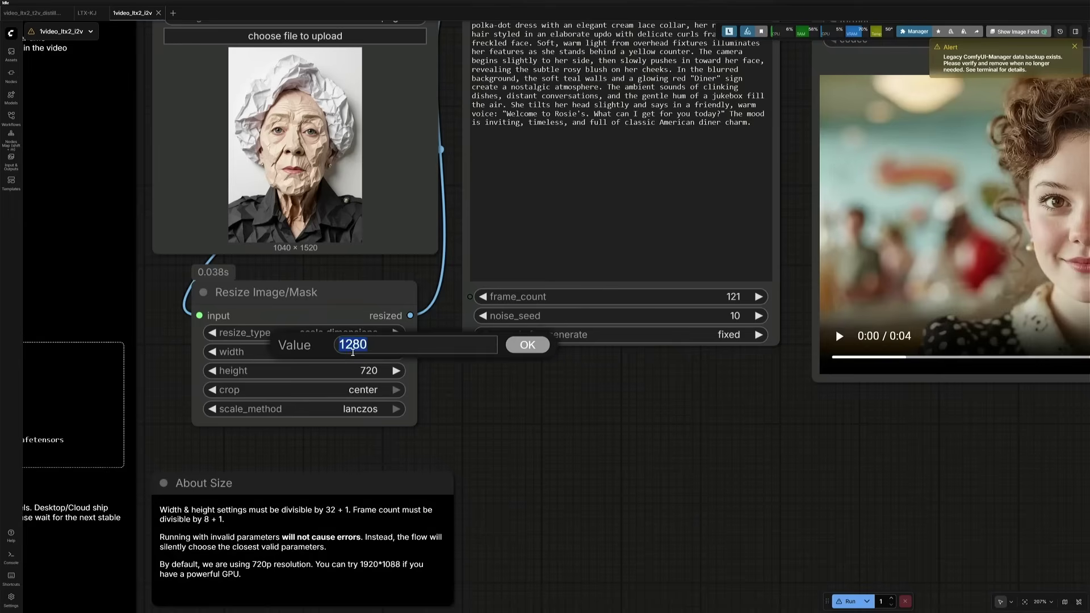
pyautogui.write('720')
pyautogui.press('Return')
pyautogui.moveTo(410, 316); pyautogui.dragTo(463, 374)
pyautogui.click(480, 439)
# - Run the portrait-size workflow, note the total generation time, and play the new video
pyautogui.click(850, 598)
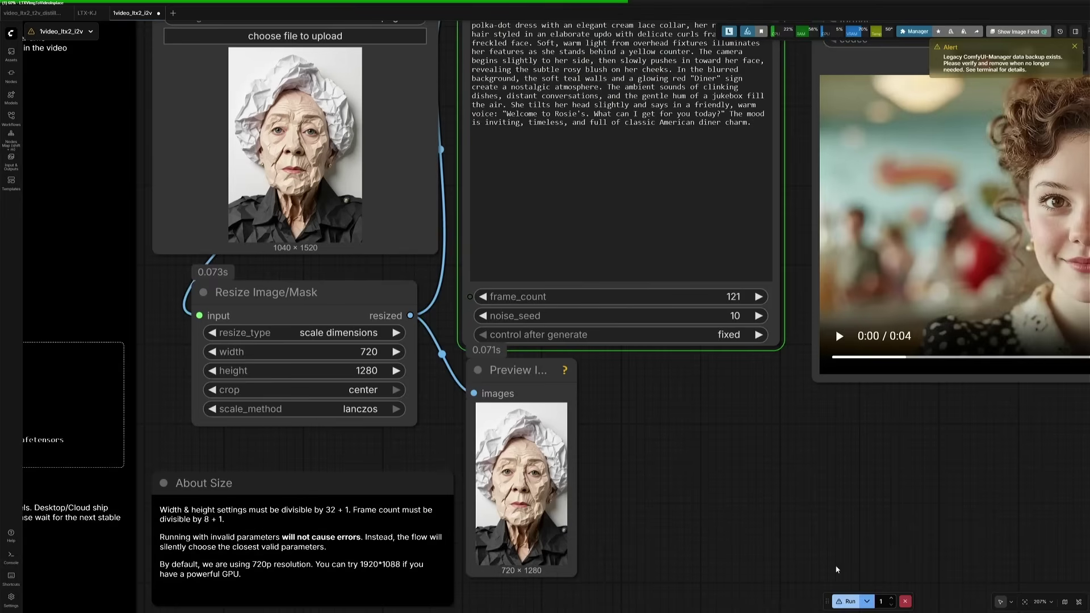
pyautogui.scroll(-5, 826, 521)
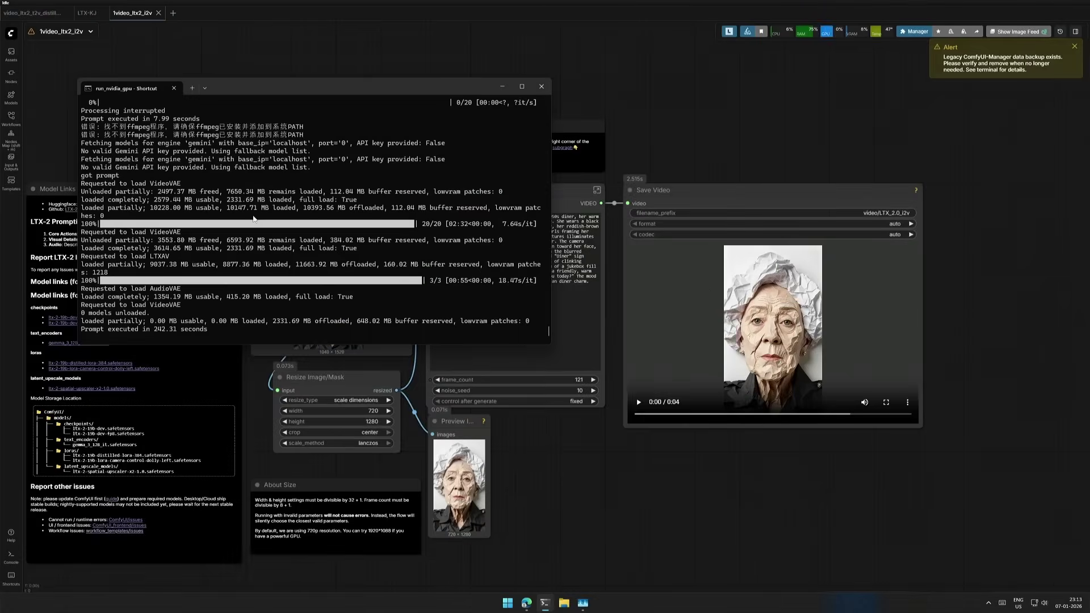
pyautogui.moveTo(150, 327); pyautogui.dragTo(183, 334)
pyautogui.click(639, 402)
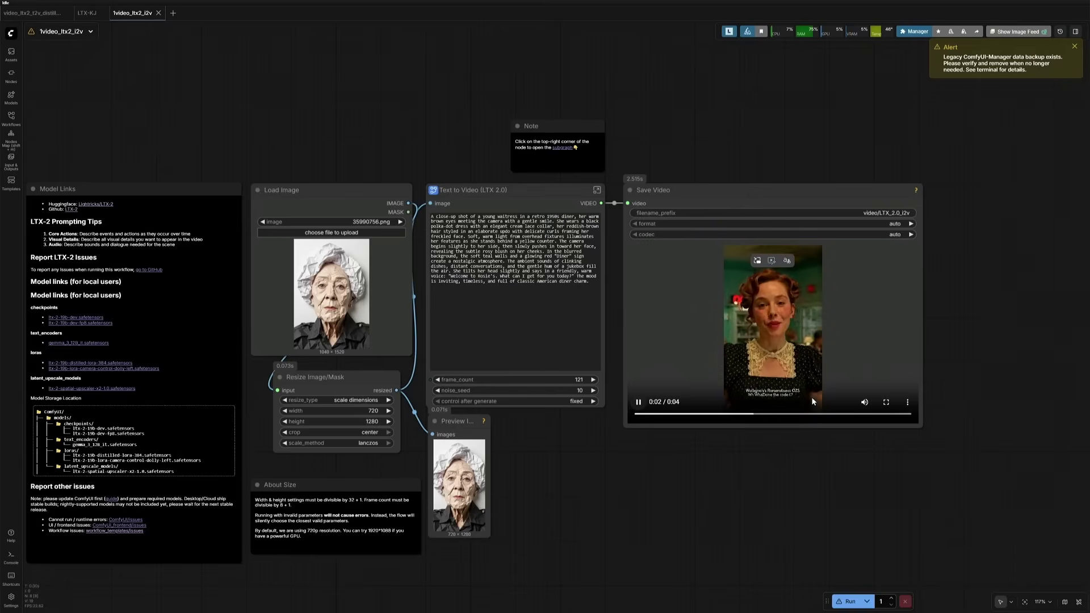
# - Play the generated video full screen from the Save Video player
pyautogui.click(885, 402)
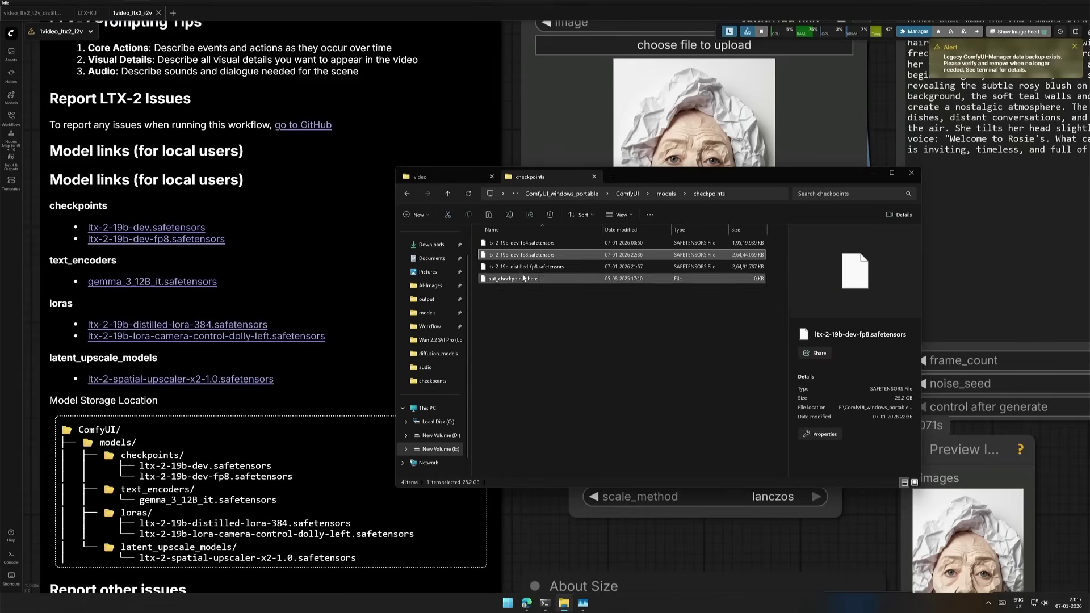
# - Compare the dev-fp4 and distilled-fp8 checkpoint sizes, then highlight the ltx-2-19b-distilled row online
pyautogui.click(522, 267)
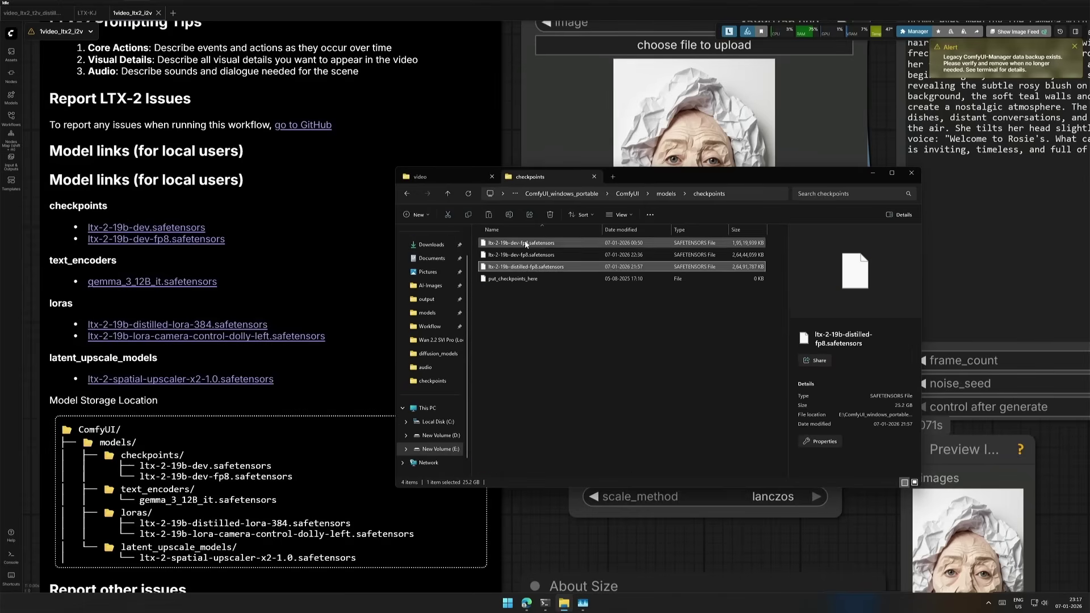
pyautogui.click(522, 243)
pyautogui.click(522, 266)
pyautogui.click(518, 244)
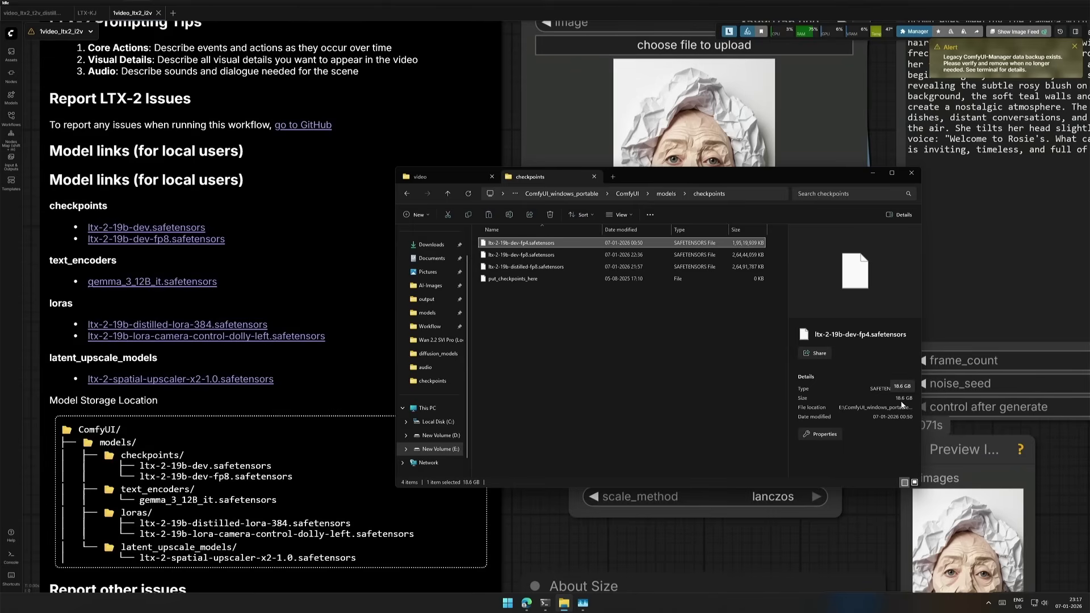
pyautogui.click(549, 271)
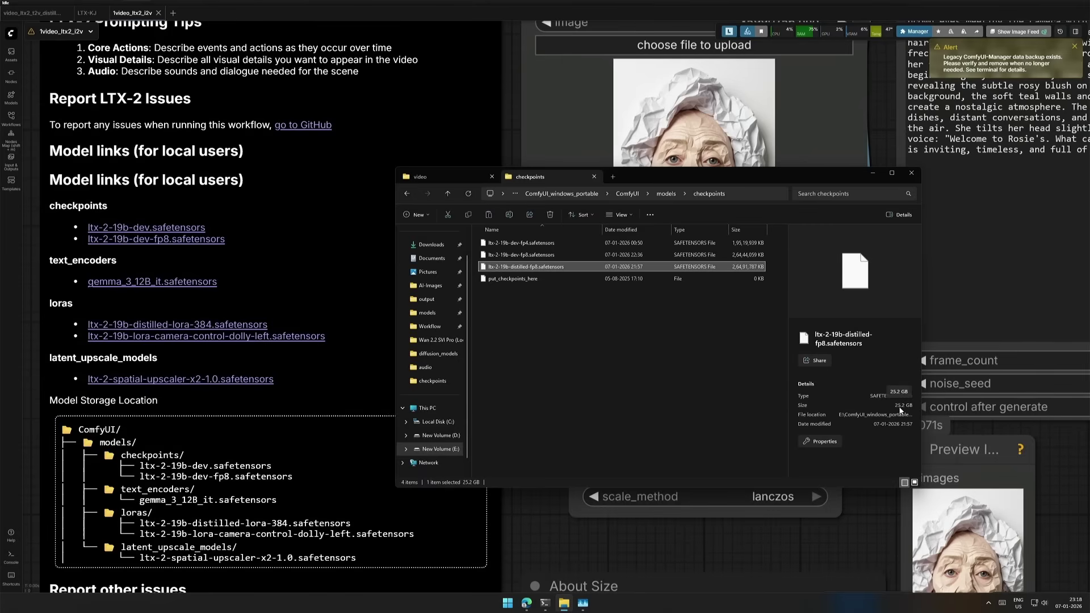
pyautogui.moveTo(225, 226); pyautogui.dragTo(441, 232)
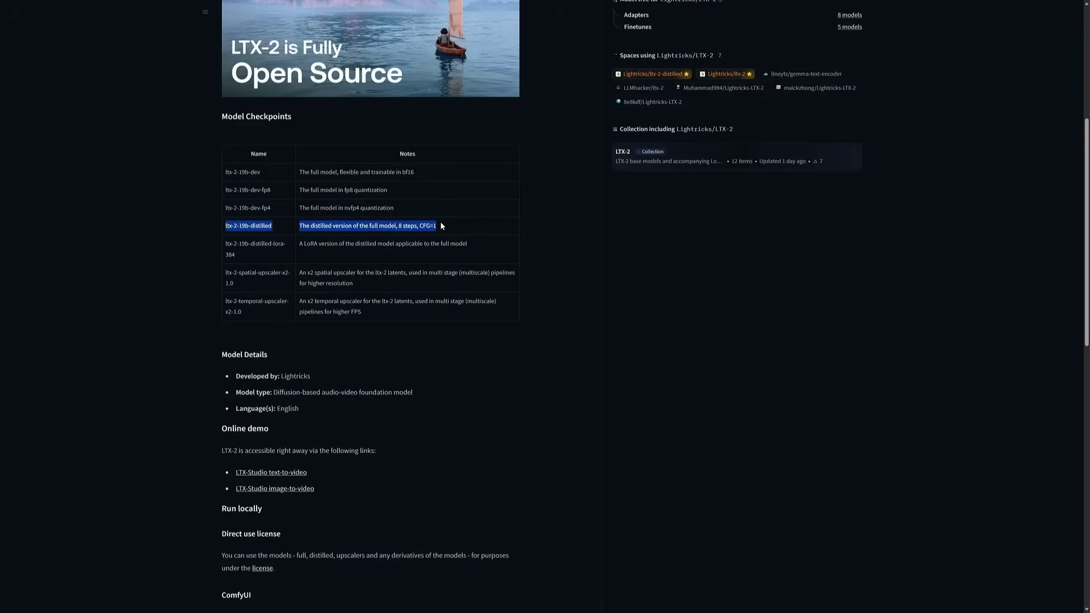
# - Return to the checkpoints folder and view ltx-2-19b-dev-fp8.safetensors details
pyautogui.hotkey('alt', 'Tab')
pyautogui.doubleClick(647, 258)
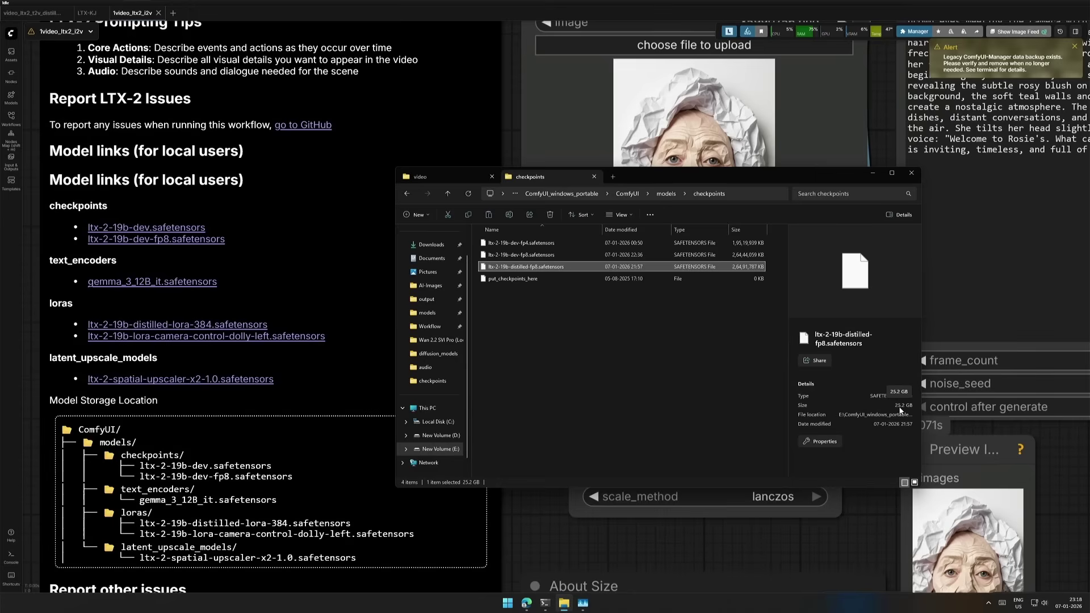
pyautogui.click(532, 255)
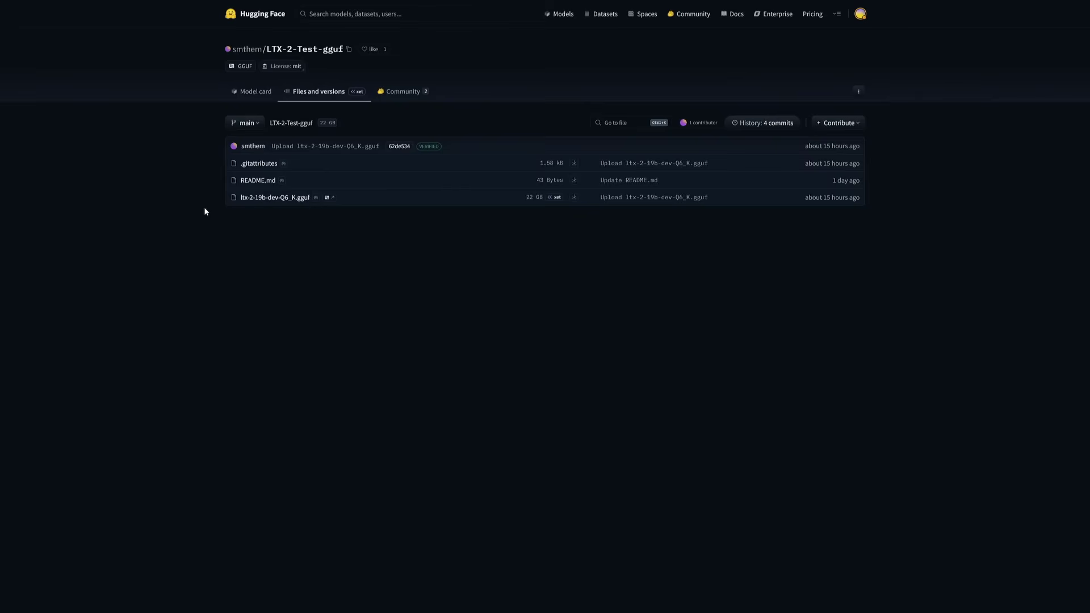
# - Download ltx-2-19b-dev-Q6_K.gguf into the ComfyUI unet models folder
pyautogui.moveTo(239, 197); pyautogui.dragTo(861, 202)
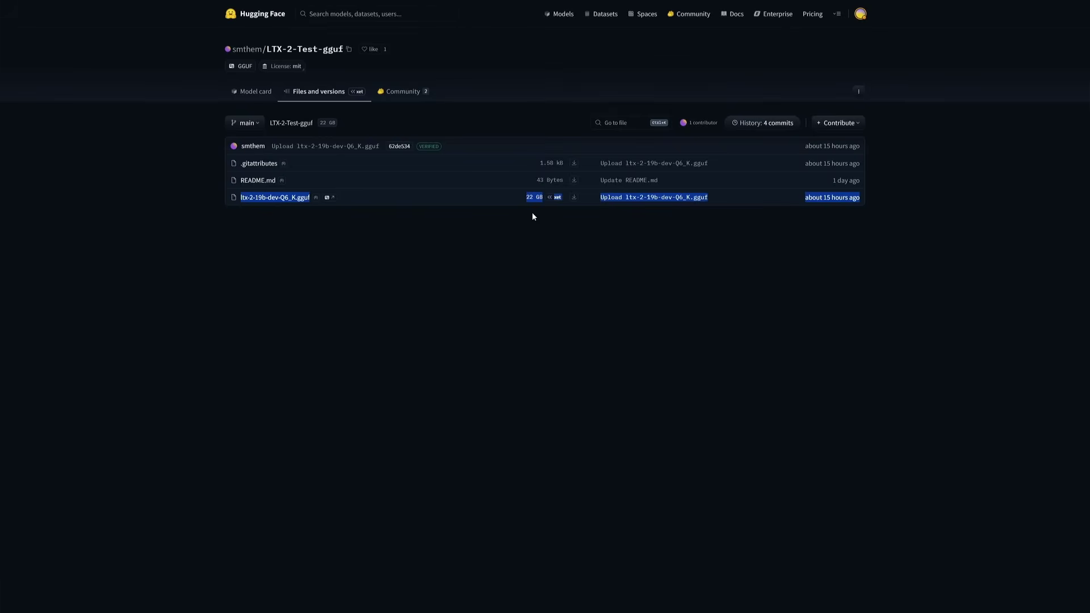
pyautogui.click(525, 229)
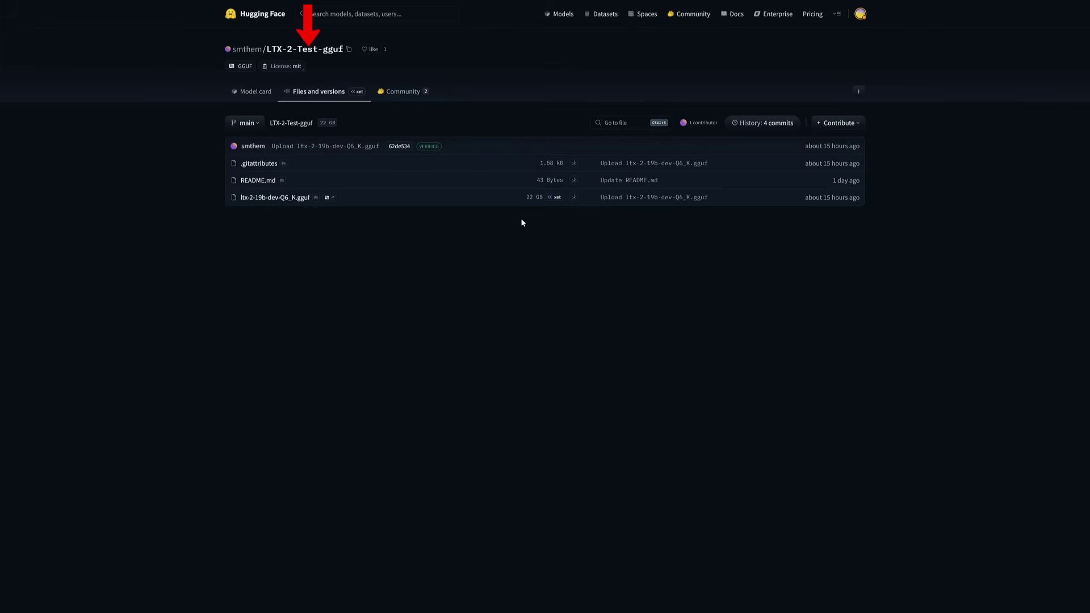
pyautogui.click(574, 197)
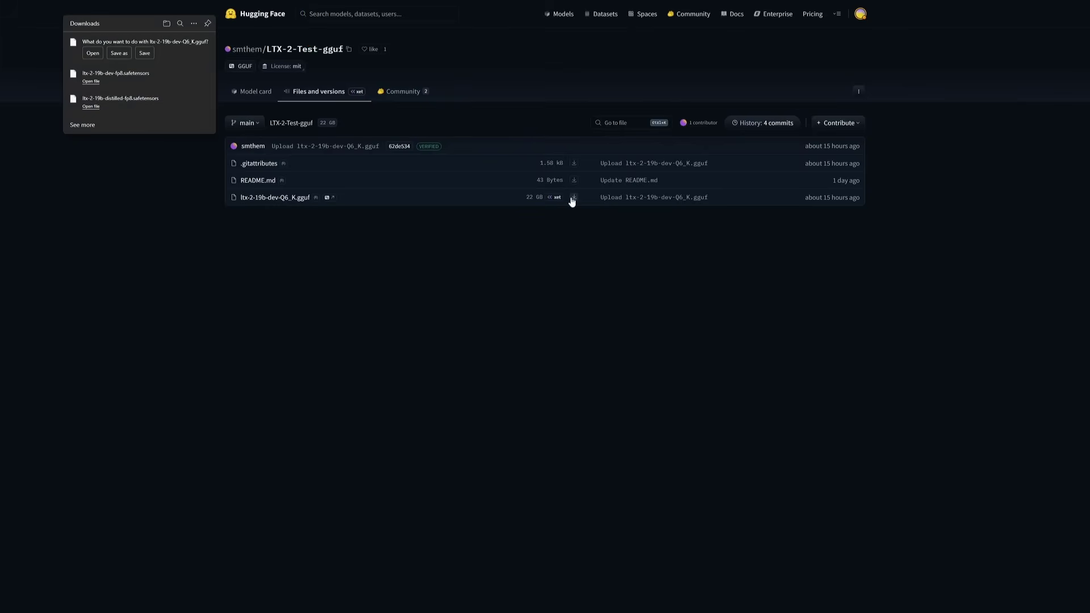
pyautogui.doubleClick(169, 277)
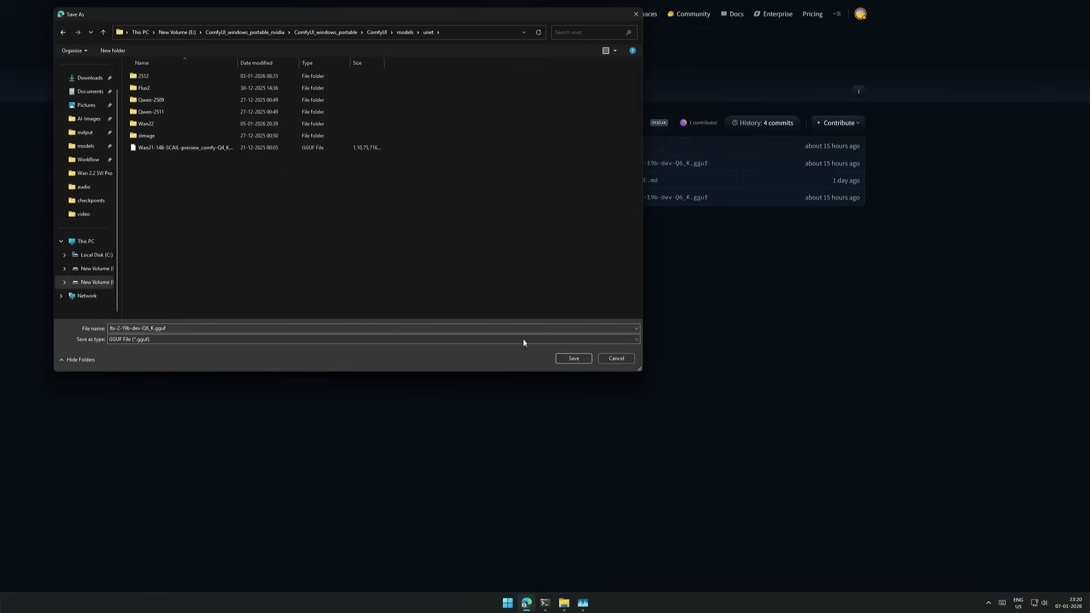
pyautogui.click(574, 358)
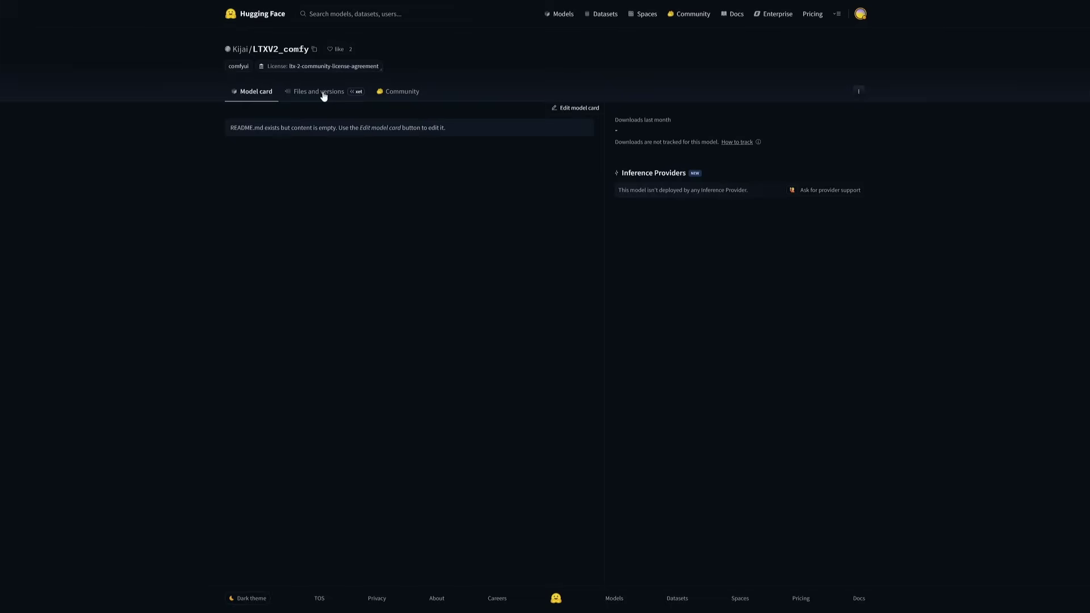
# - Open the LTXV2_comfy repository's VAE folder and select the video VAE file name
pyautogui.click(323, 94)
pyautogui.click(244, 163)
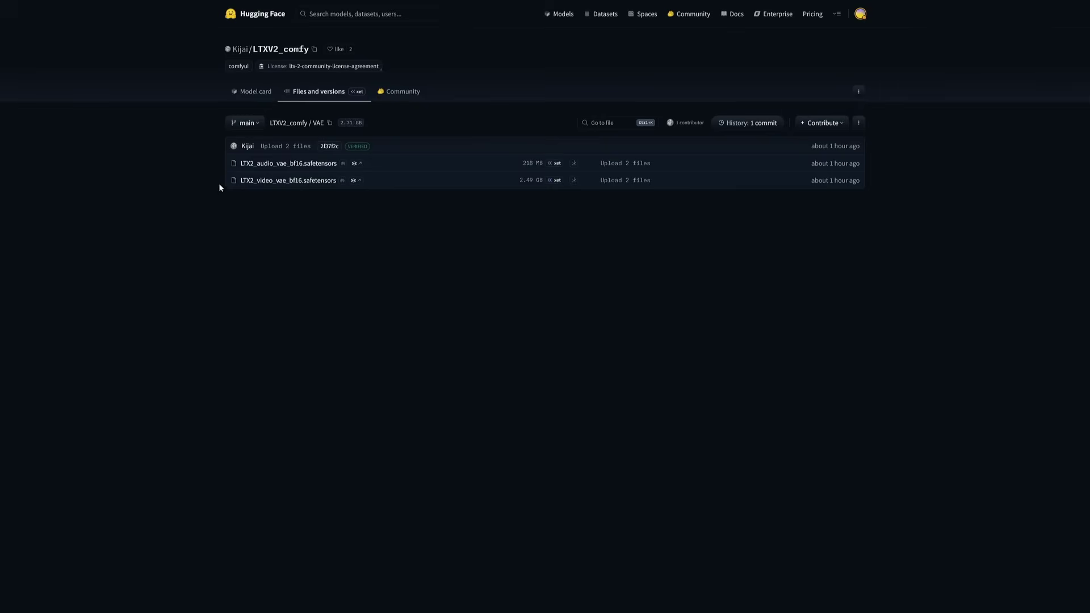
pyautogui.moveTo(219, 184); pyautogui.dragTo(294, 189)
pyautogui.click(287, 208)
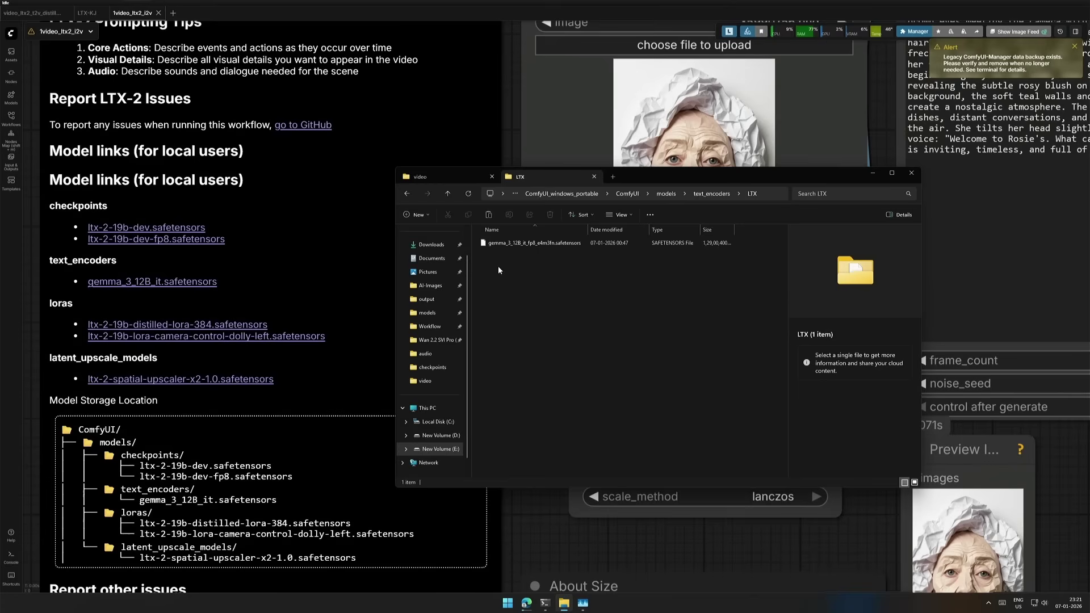
# - Check the gemma text encoder's size and edit the model links note with the GitMylo gemma fp8 link
pyautogui.click(529, 244)
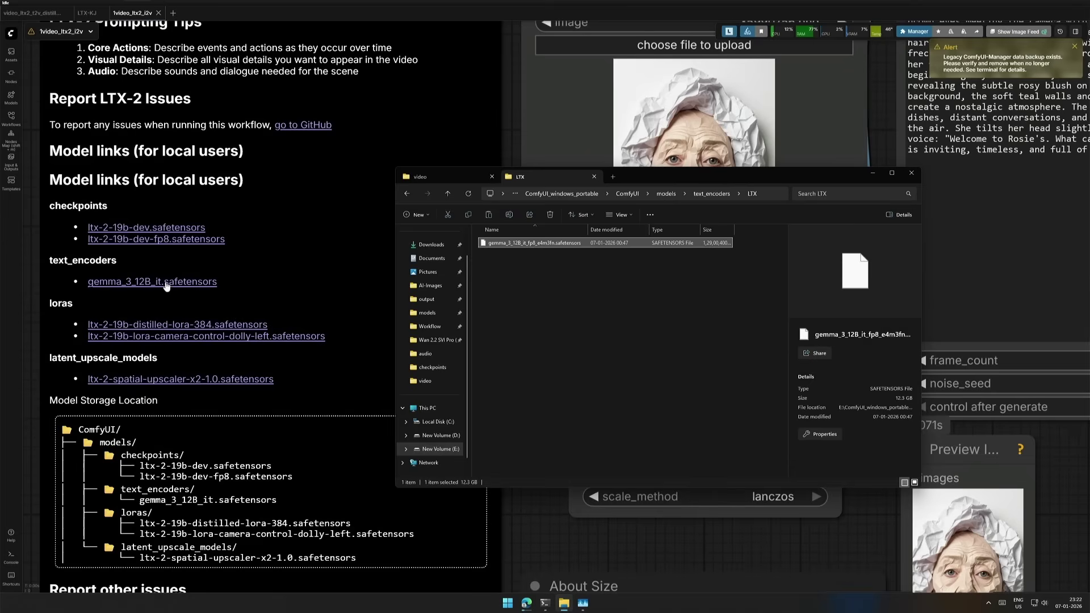
pyautogui.doubleClick(238, 248)
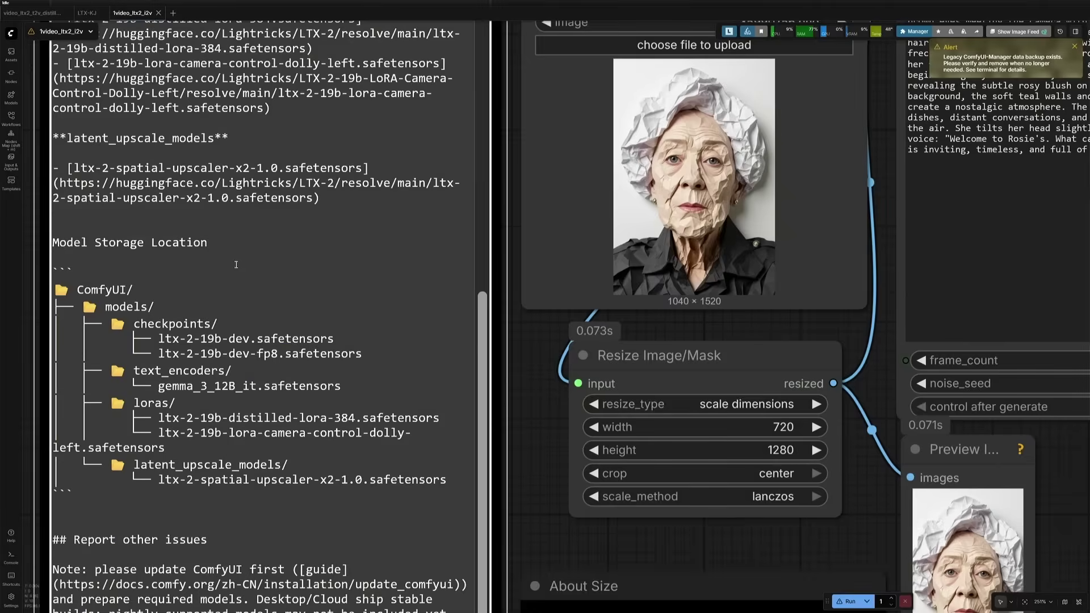
pyautogui.scroll(10, 236, 267)
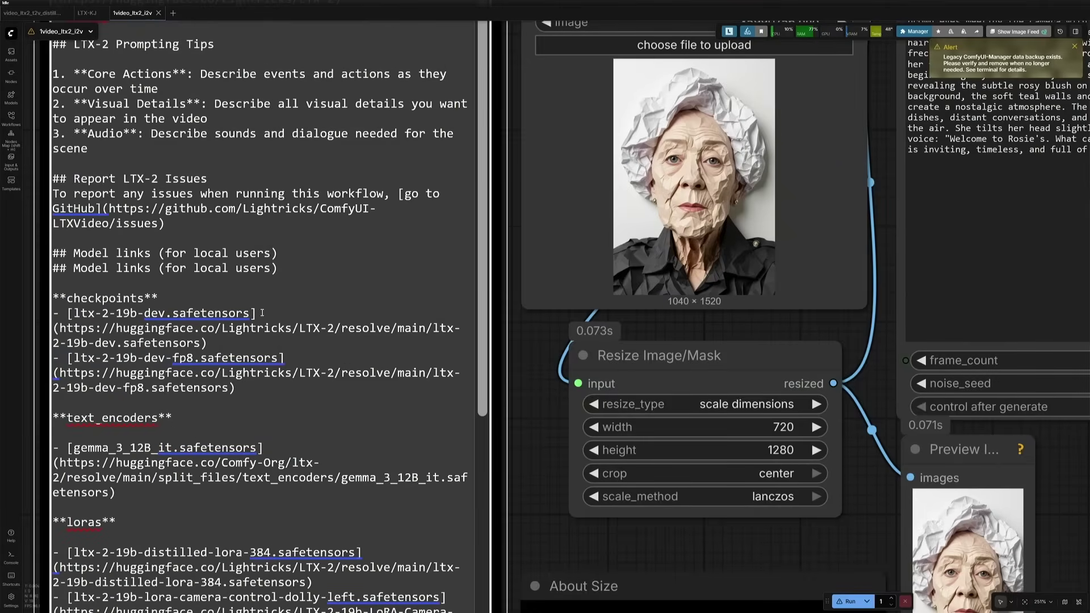
pyautogui.hotkey('alt', 'Tab')
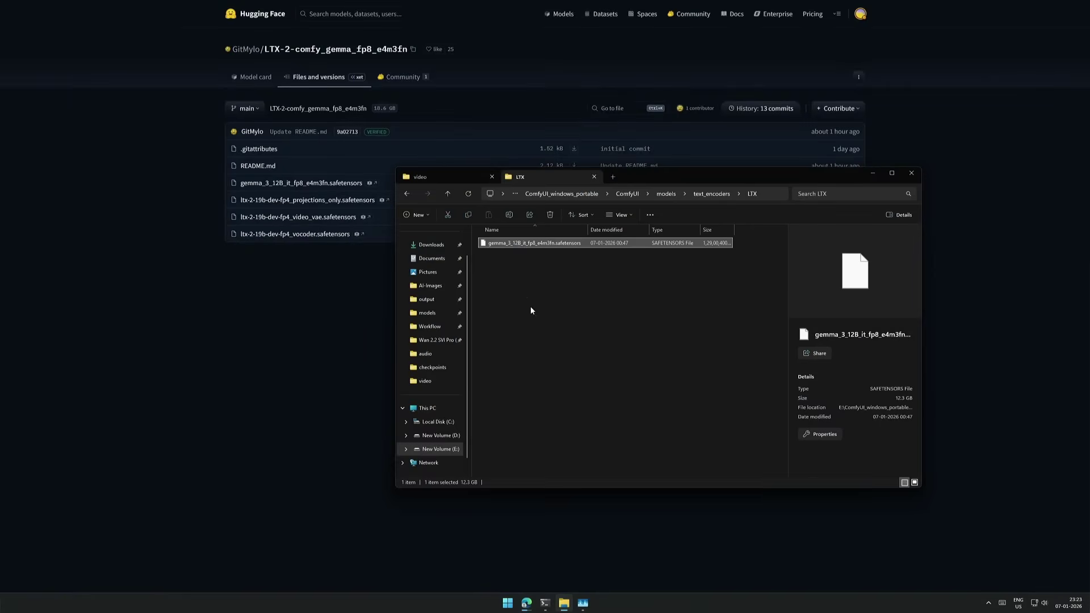
pyautogui.click(531, 296)
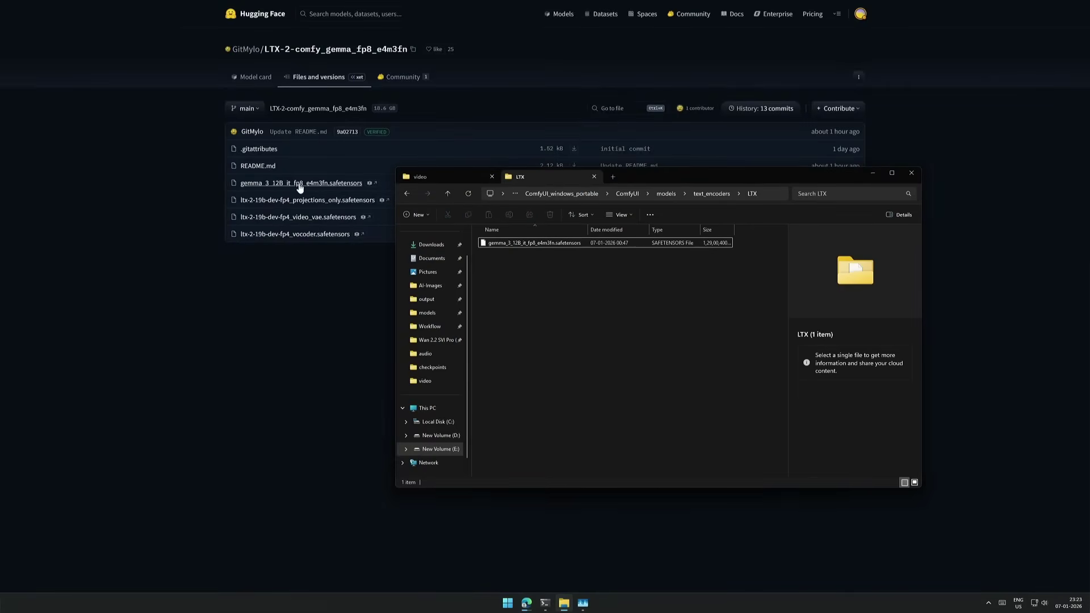
pyautogui.moveTo(642, 177); pyautogui.dragTo(647, 259)
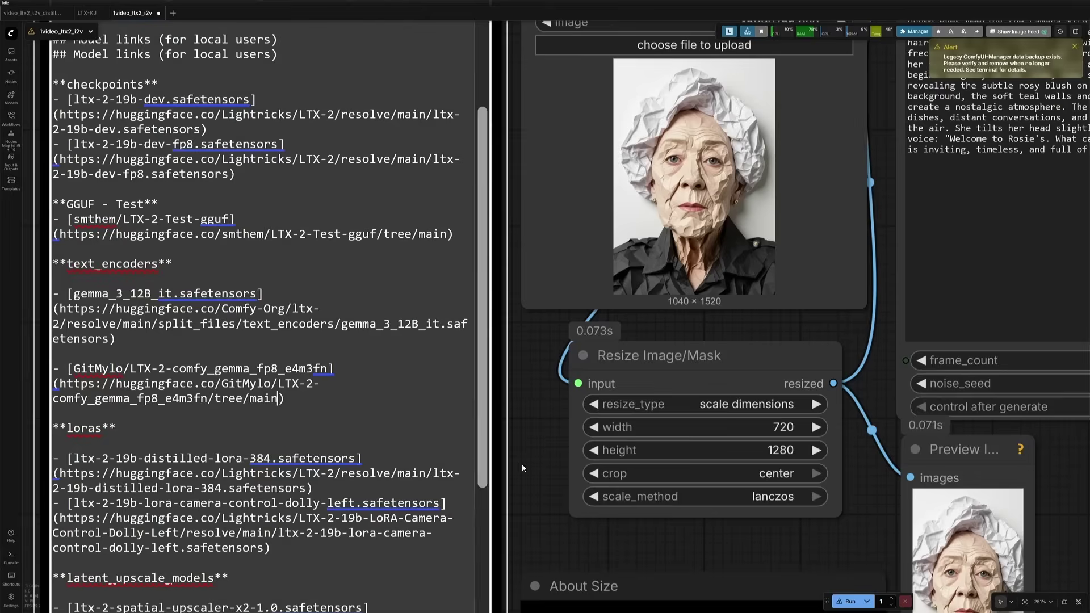
# - Finish the model links note and show full LoRA filenames in the loras\LTX folder
pyautogui.click(525, 465)
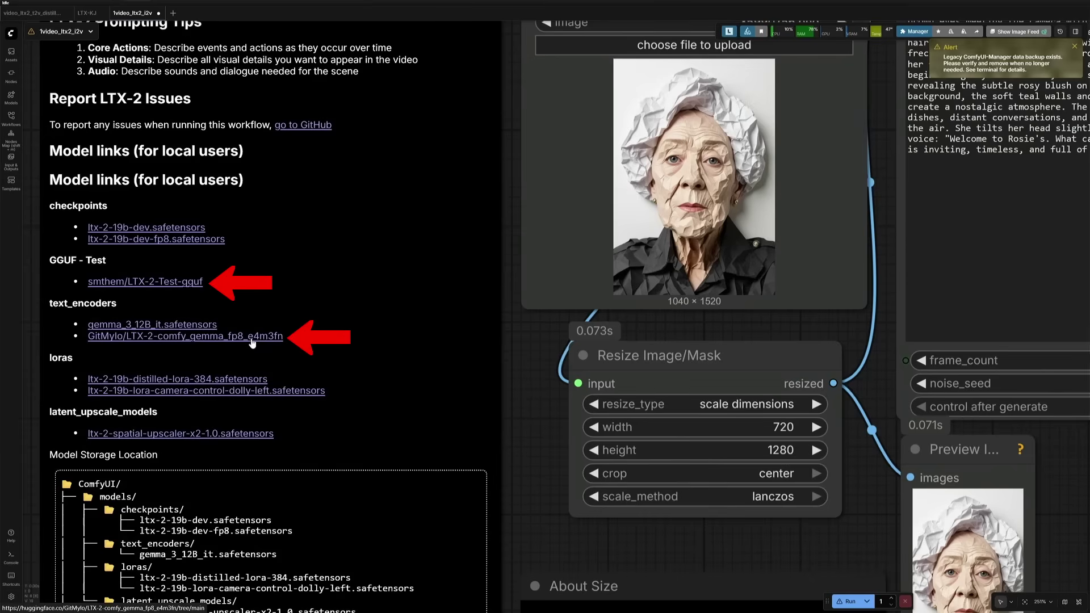
pyautogui.hotkey('alt', 'Tab')
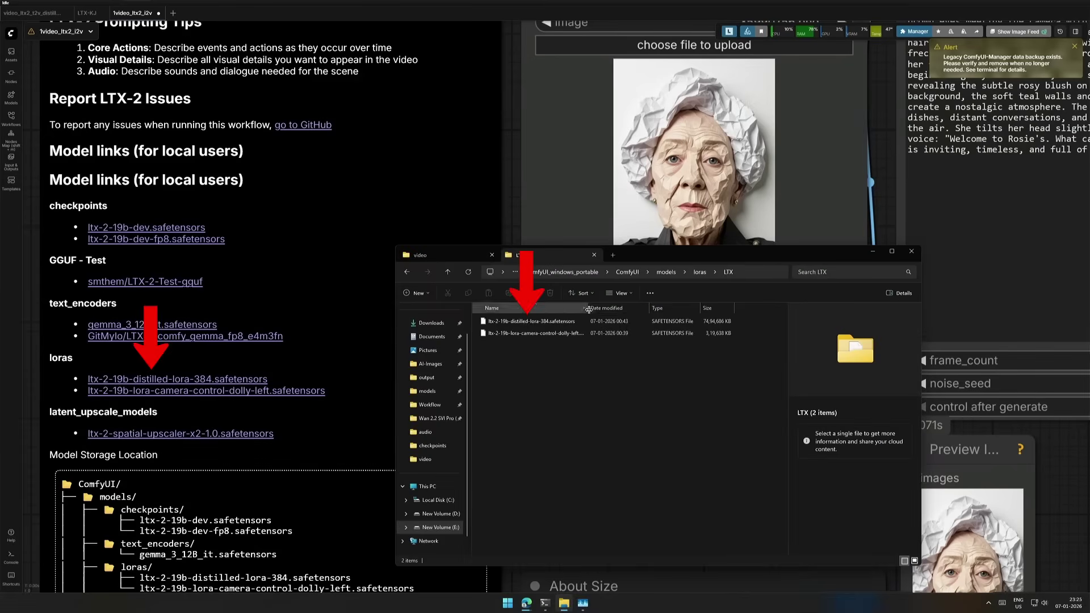
pyautogui.moveTo(587, 308); pyautogui.dragTo(623, 310)
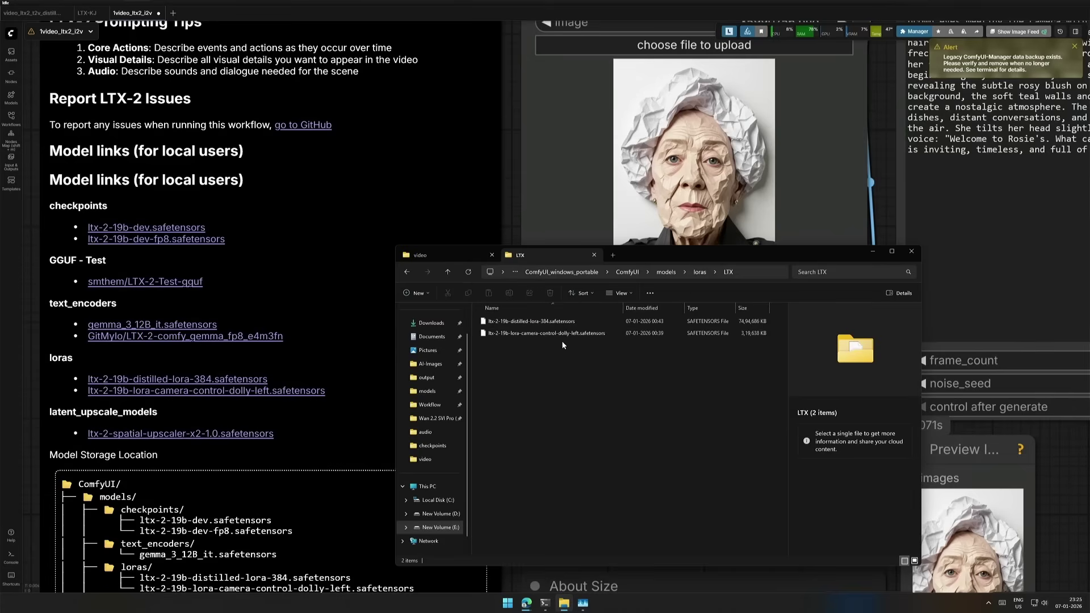
# - Open latent_upscale_models and select the ltx-2-spatial-upscaler-x2-1.0 file to see its details
pyautogui.hotkey('alt', 'Left')
pyautogui.hotkey('alt', 'Left')
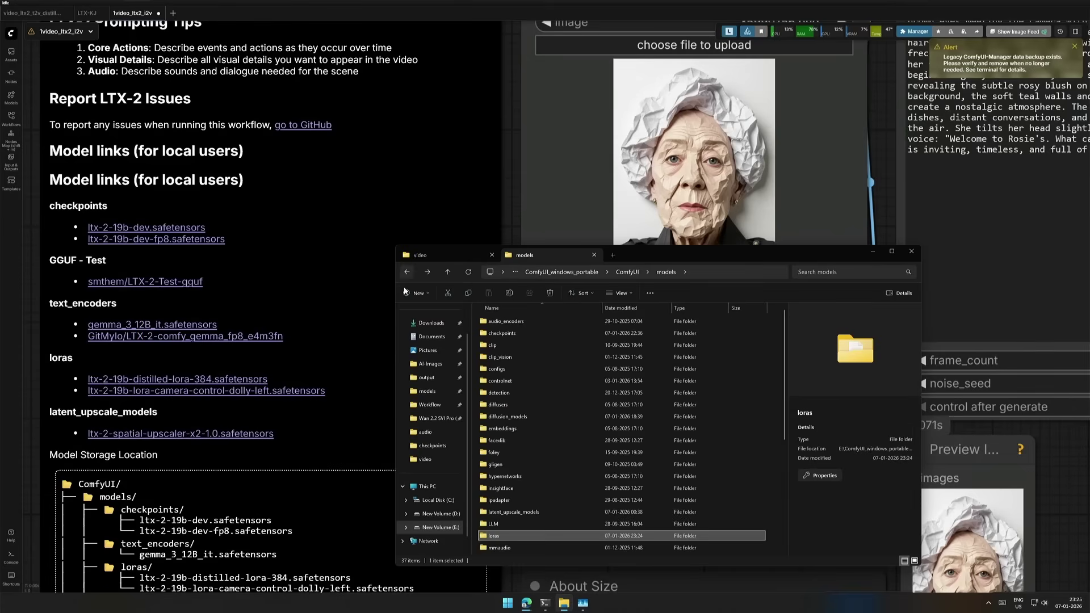
pyautogui.click(513, 513)
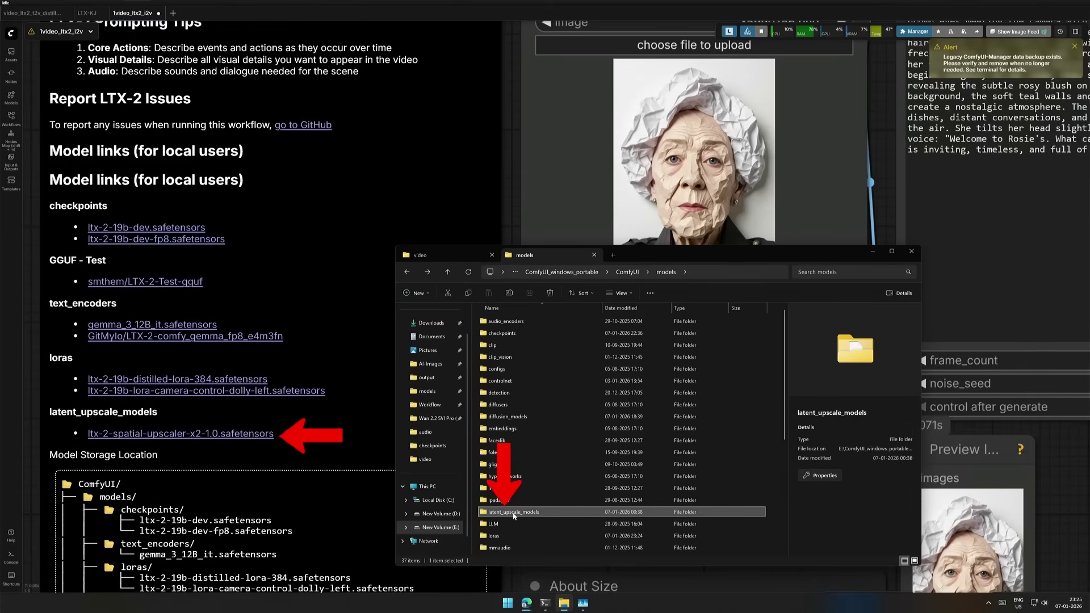
pyautogui.scroll(-5, 511, 518)
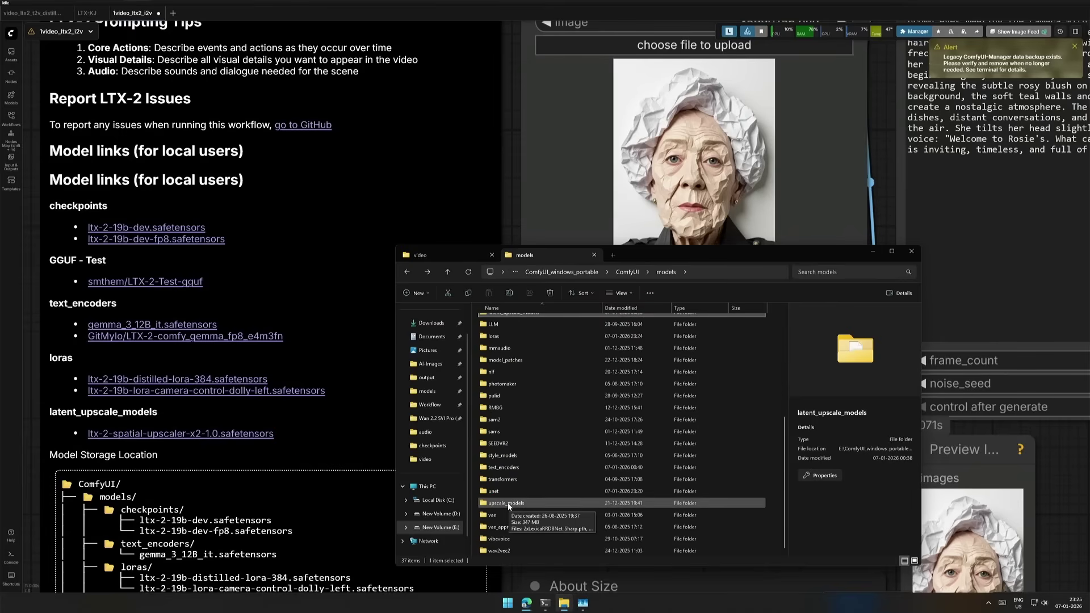
pyautogui.scroll(4, 508, 506)
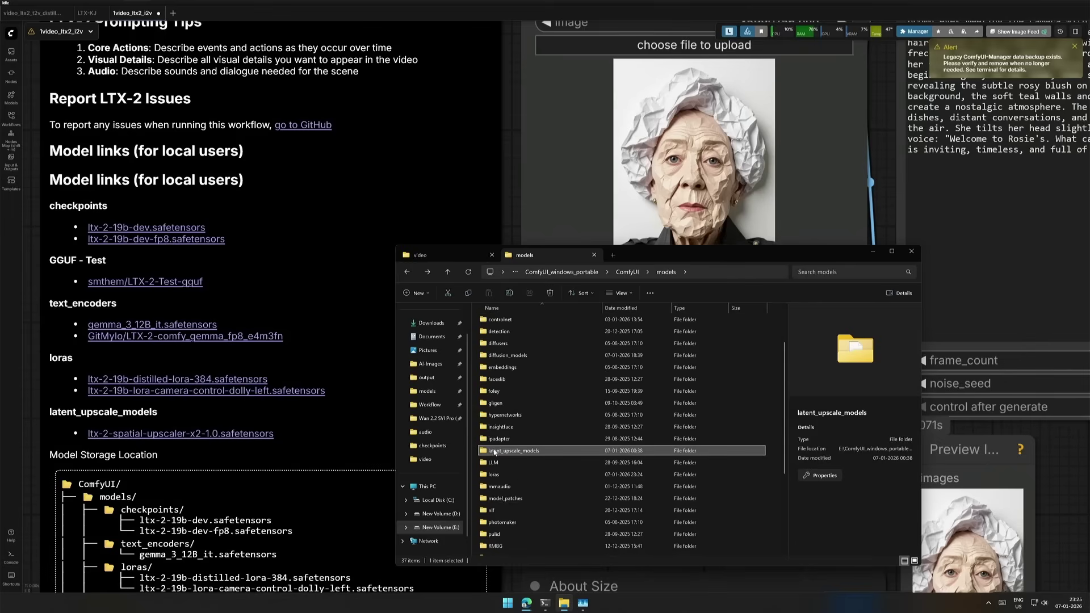
pyautogui.doubleClick(507, 453)
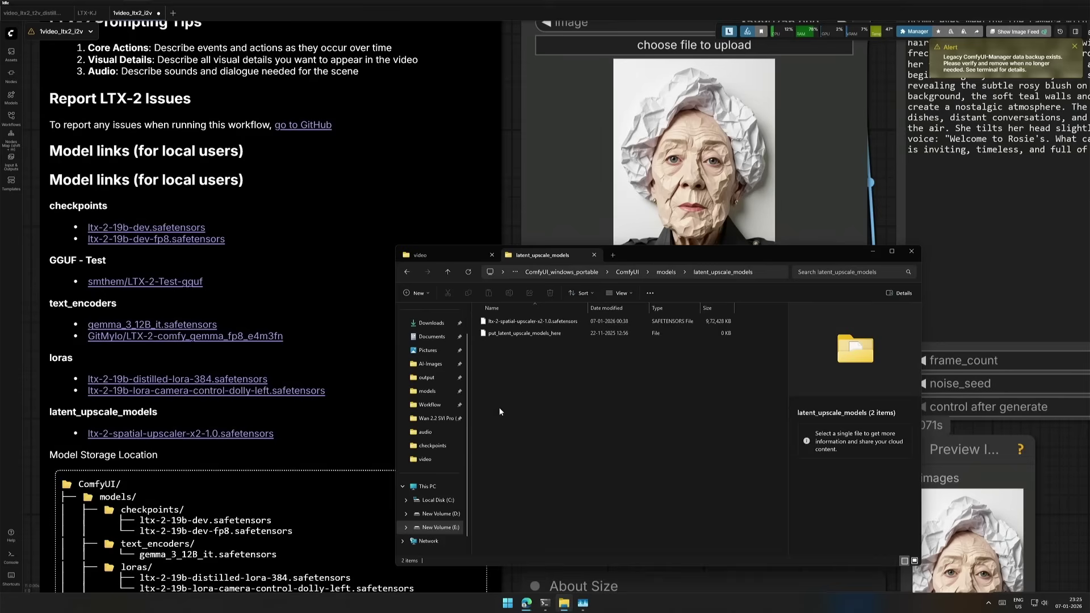
pyautogui.click(518, 322)
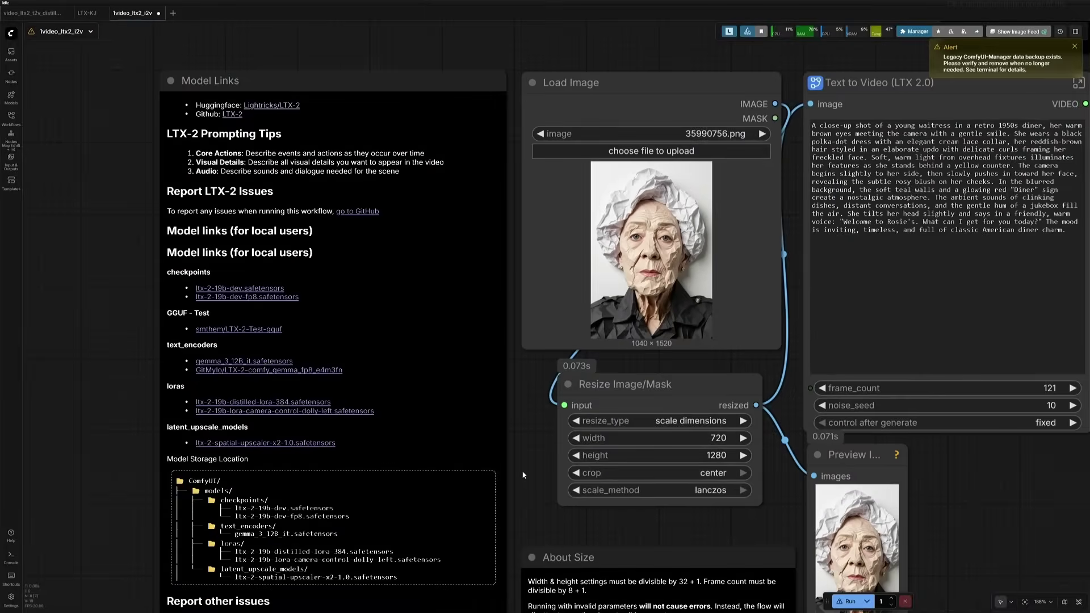
# - Open the Text to Video (LTX 2.0) subgraph to see its loader nodes
pyautogui.scroll(5, 729, 162)
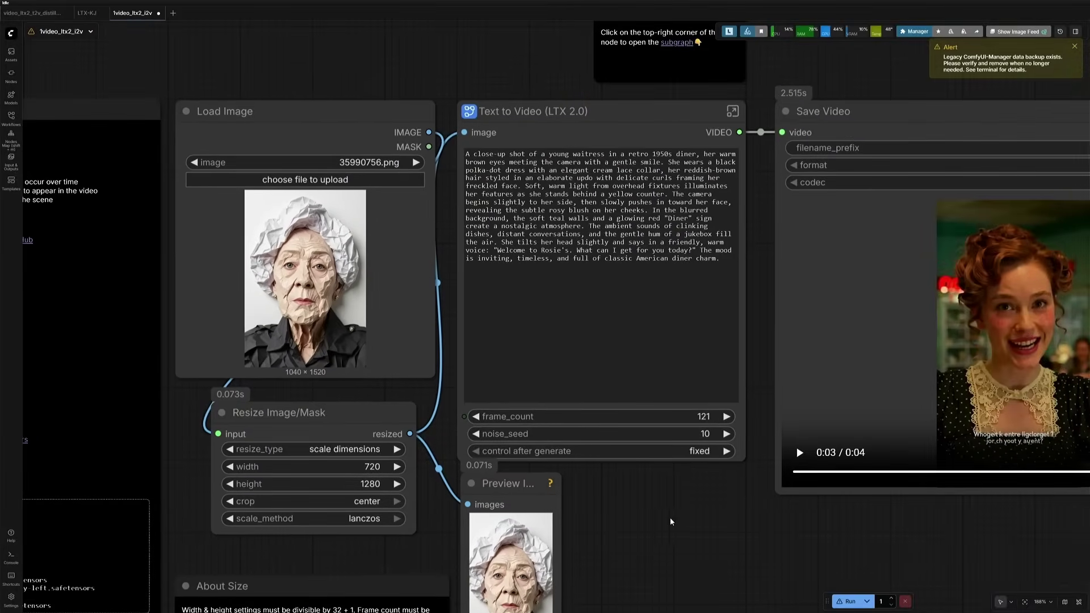
pyautogui.click(732, 110)
pyautogui.scroll(5, 172, 322)
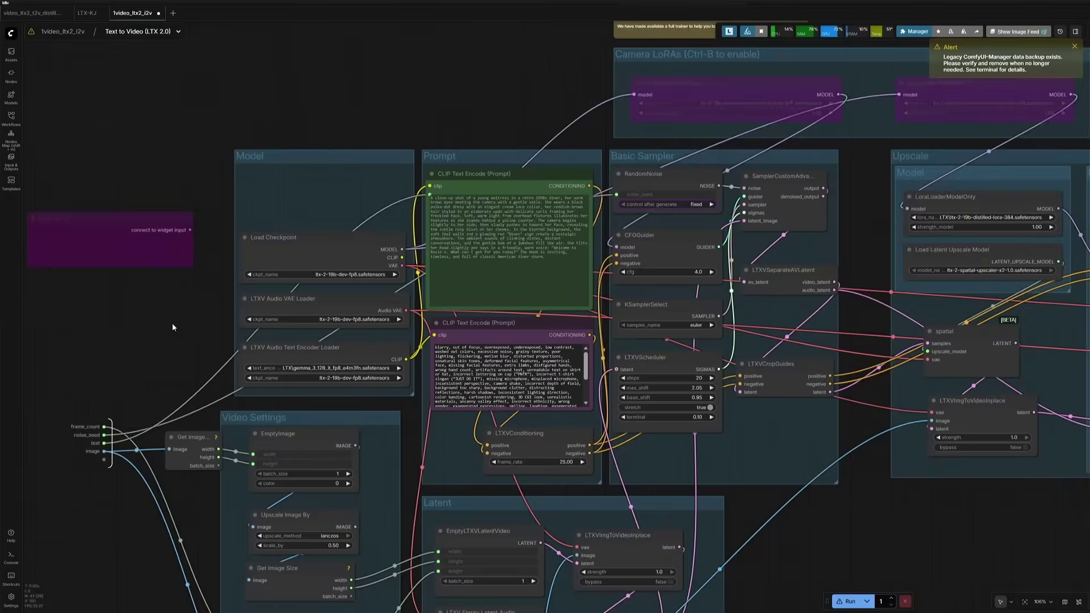
# - Wire the shared ckpt_name value into the checkpoint, audio VAE and text encoder loaders
pyautogui.moveTo(181, 374); pyautogui.dragTo(227, 446)
pyautogui.moveTo(242, 275); pyautogui.dragTo(312, 472)
pyautogui.click(195, 340)
pyautogui.scroll(2, 255, 404)
pyautogui.click(267, 305)
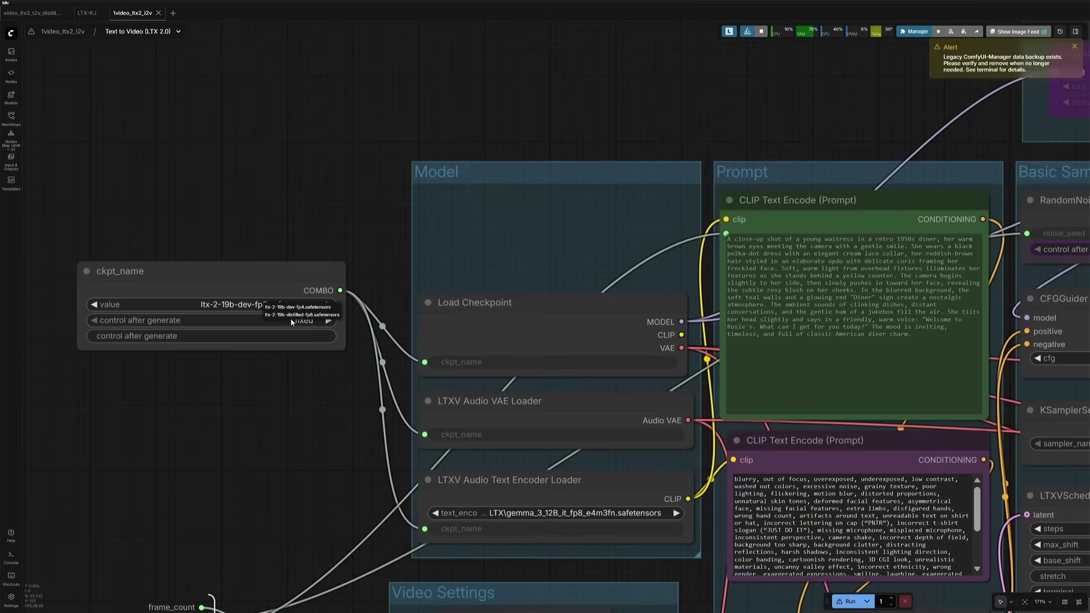
# - Undo the shared ckpt_name wiring so each loader uses ltx-2-19b-dev-fp8, and check the text encoders folder
pyautogui.hotkey('ctrl', 'b')
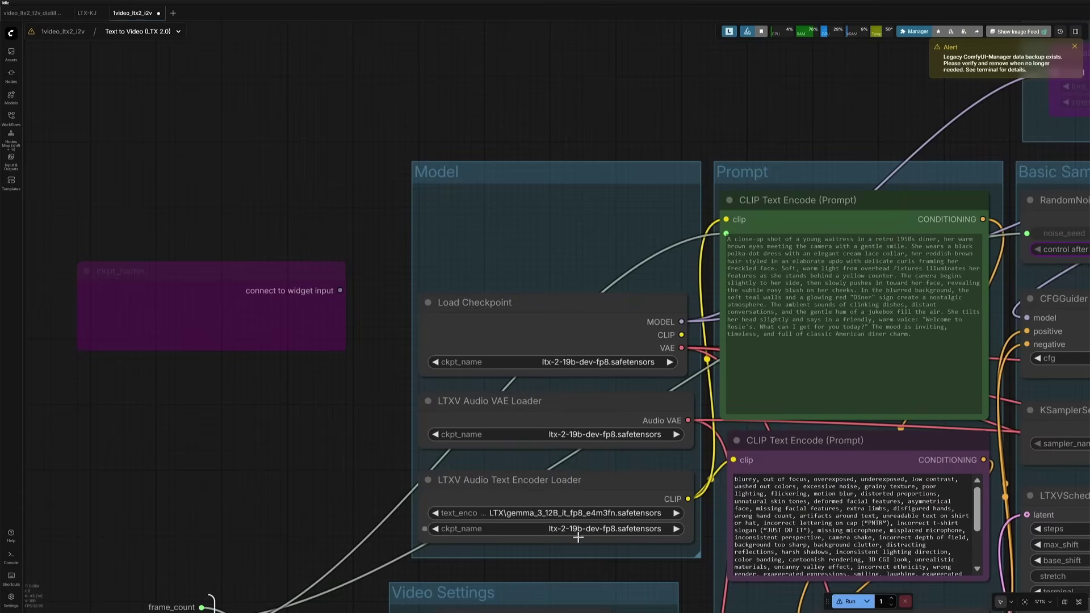
pyautogui.scroll(-5, 304, 445)
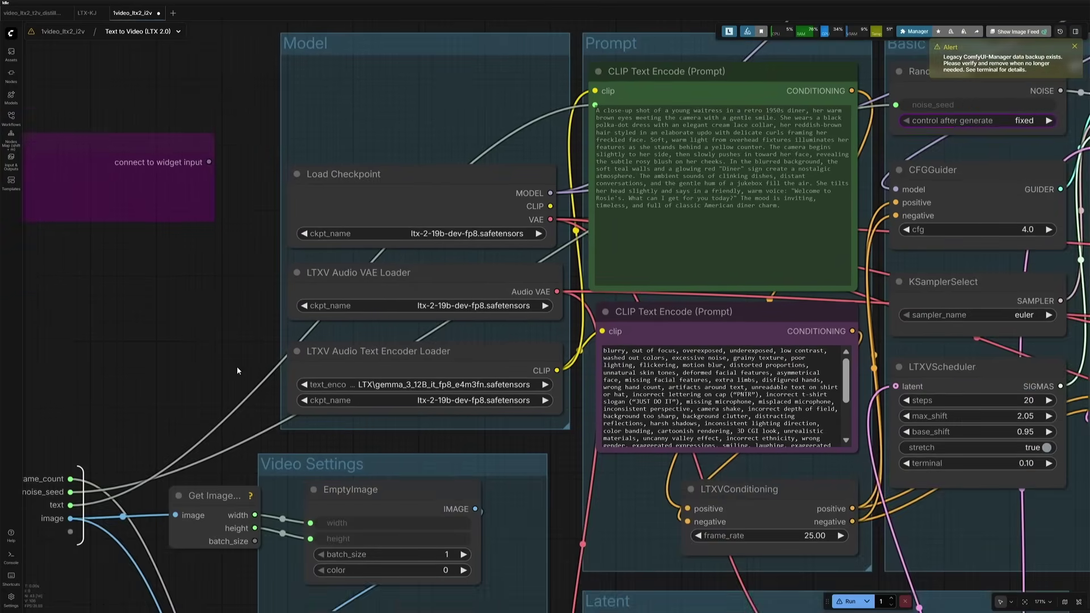
pyautogui.scroll(5, 238, 379)
pyautogui.hotkey('alt', 'Tab')
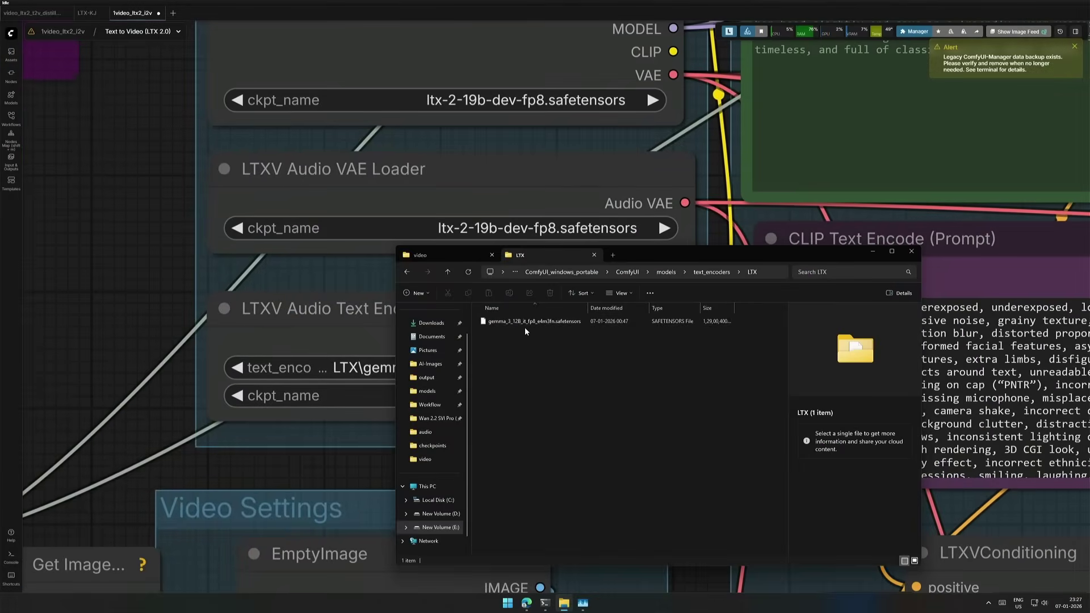
pyautogui.click(141, 352)
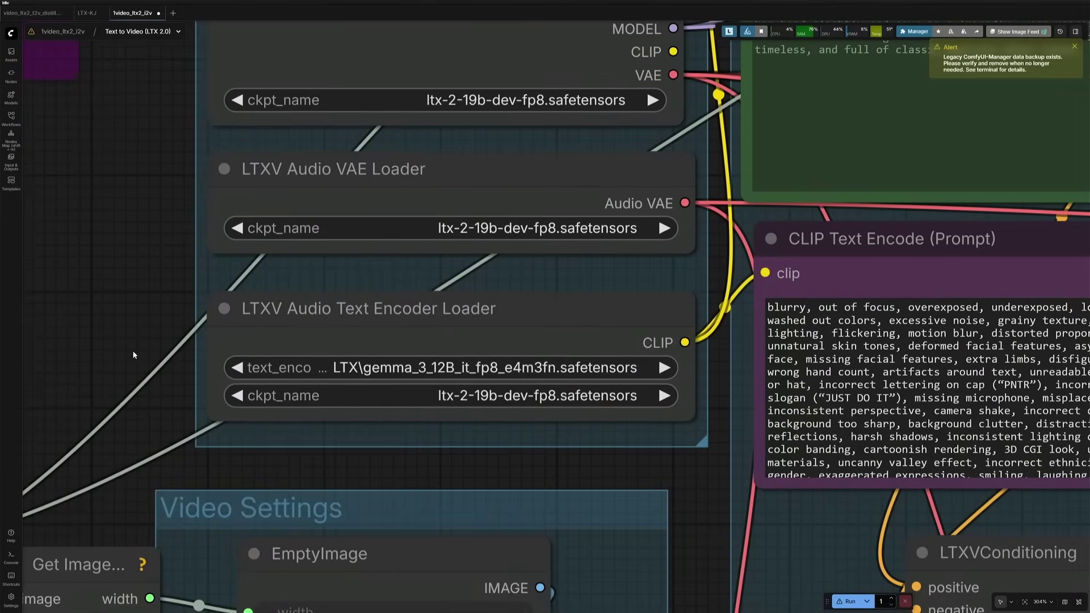
pyautogui.scroll(-7, 486, 458)
pyautogui.scroll(-3, 488, 464)
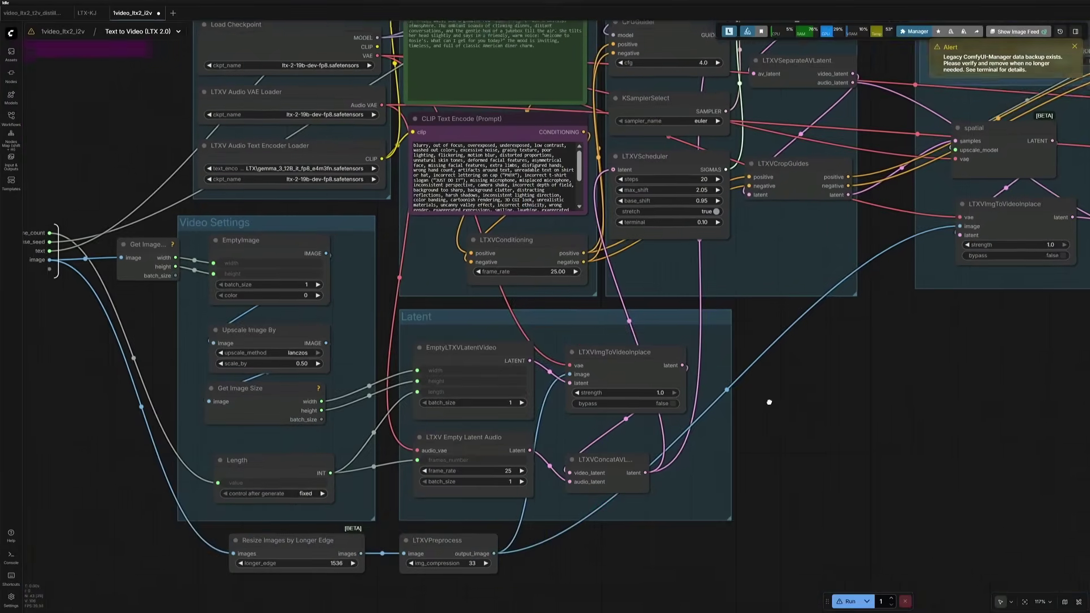
pyautogui.scroll(5, 602, 273)
pyautogui.scroll(3, 602, 273)
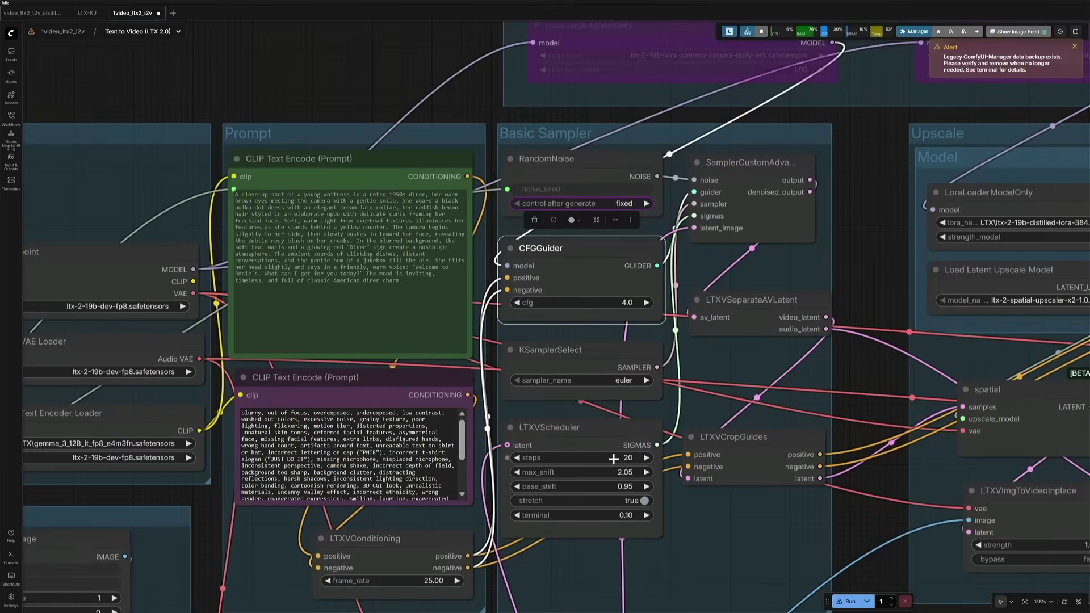
pyautogui.scroll(-5, 859, 400)
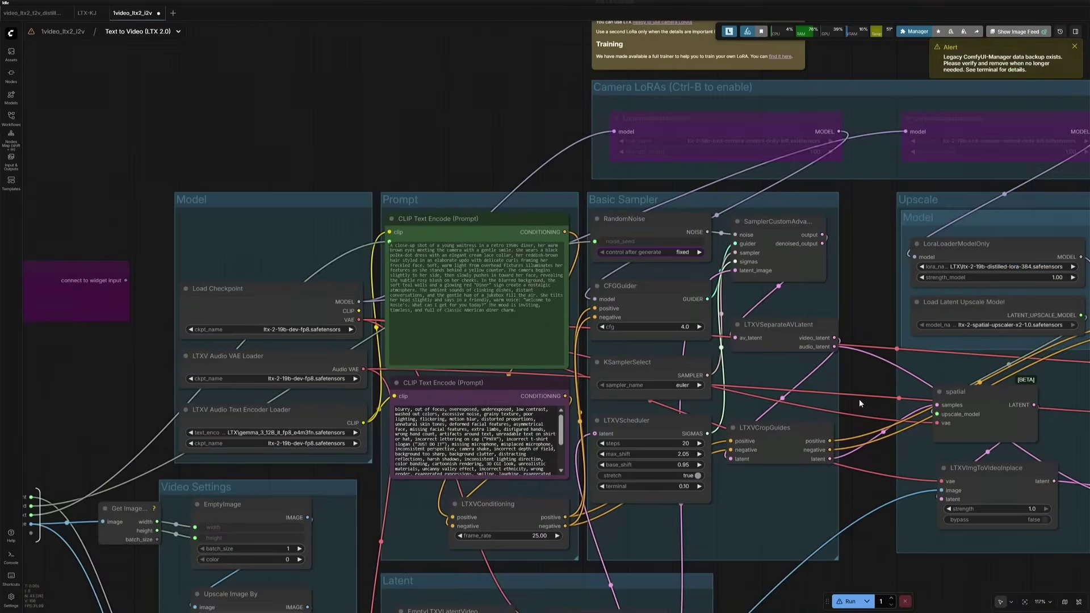
pyautogui.scroll(3, 434, 359)
pyautogui.scroll(-2, 434, 359)
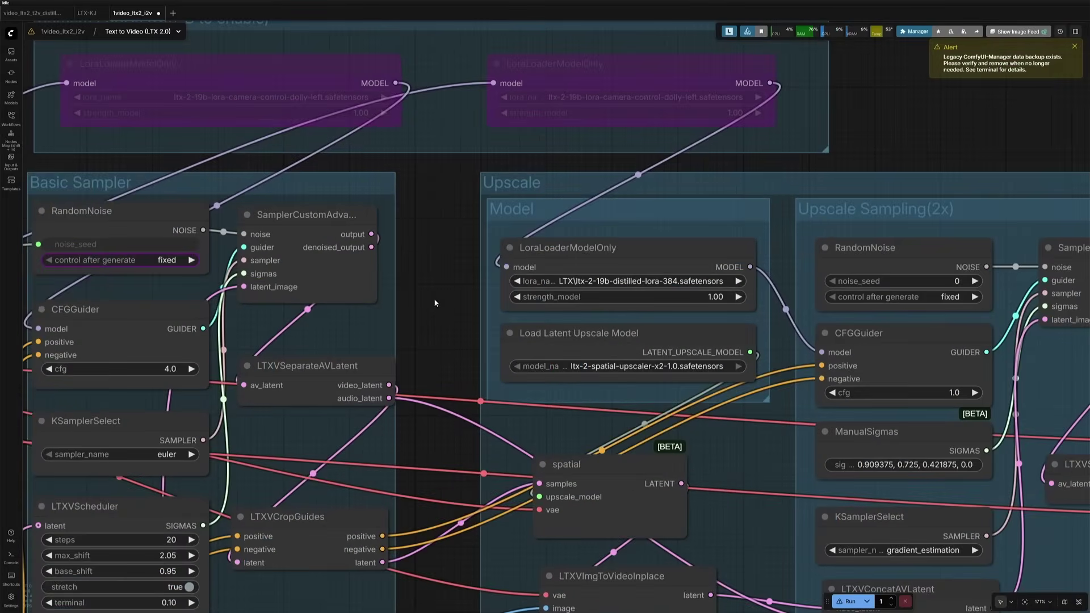
pyautogui.scroll(5, 469, 273)
pyautogui.hotkey('alt', 'Tab')
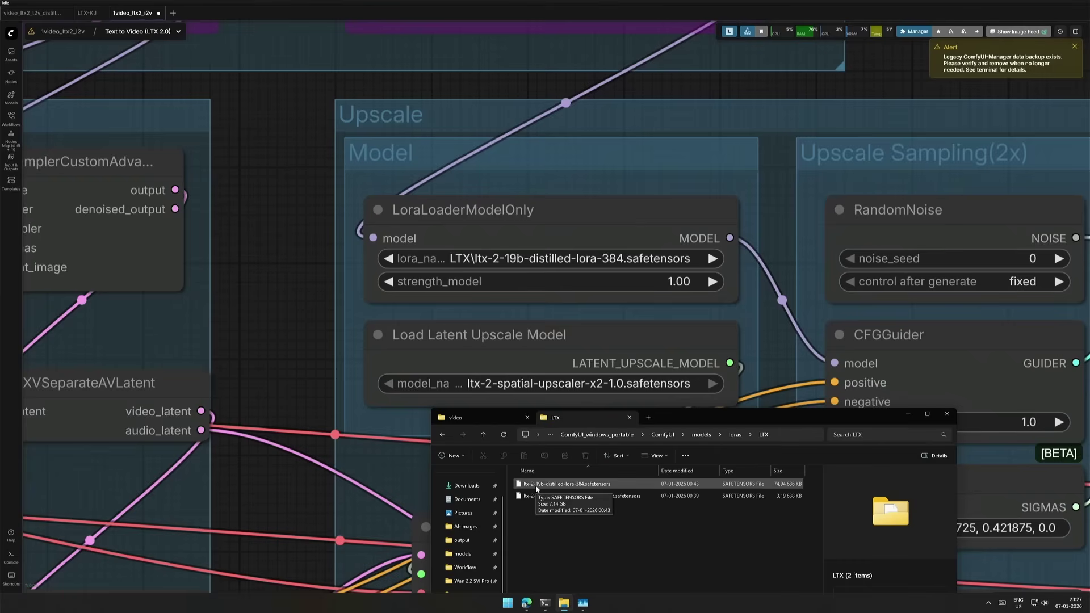
pyautogui.hotkey('alt', 'Tab')
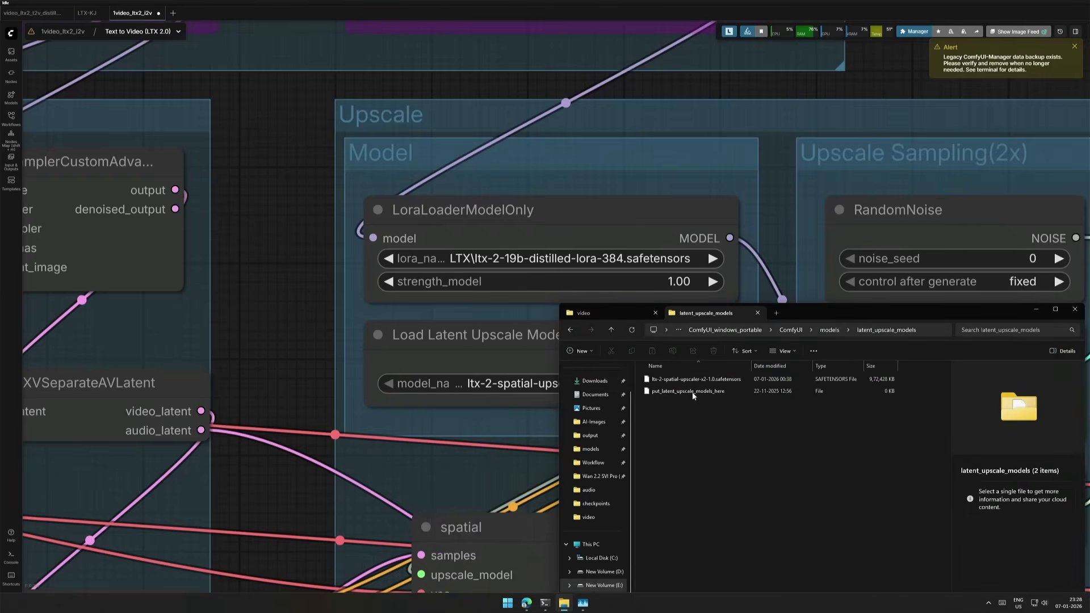
pyautogui.click(688, 379)
pyautogui.moveTo(890, 311); pyautogui.dragTo(660, 435)
pyautogui.click(805, 431)
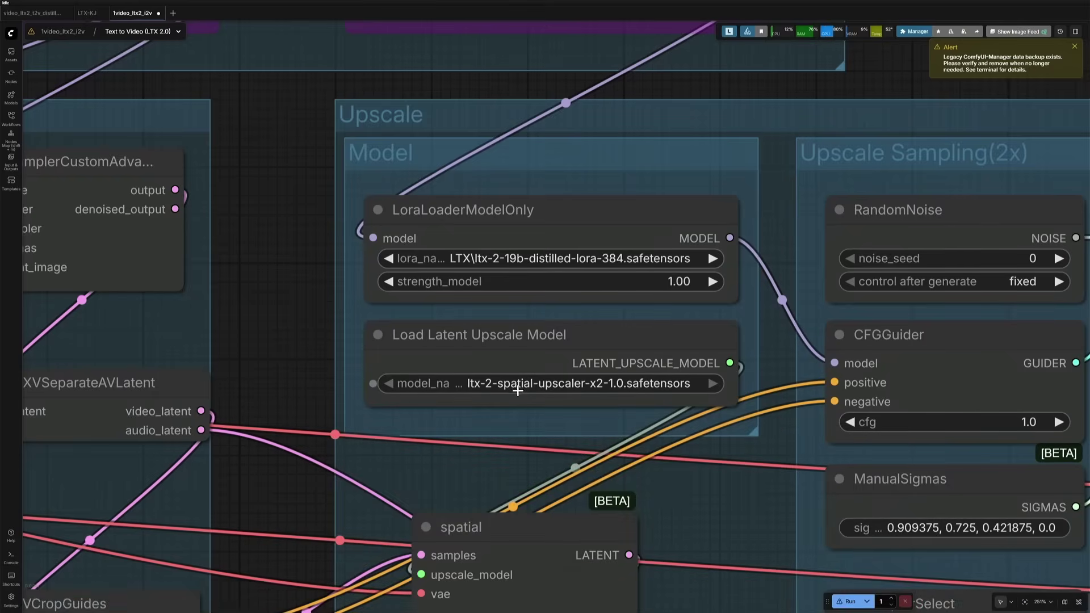
pyautogui.scroll(-2, 546, 389)
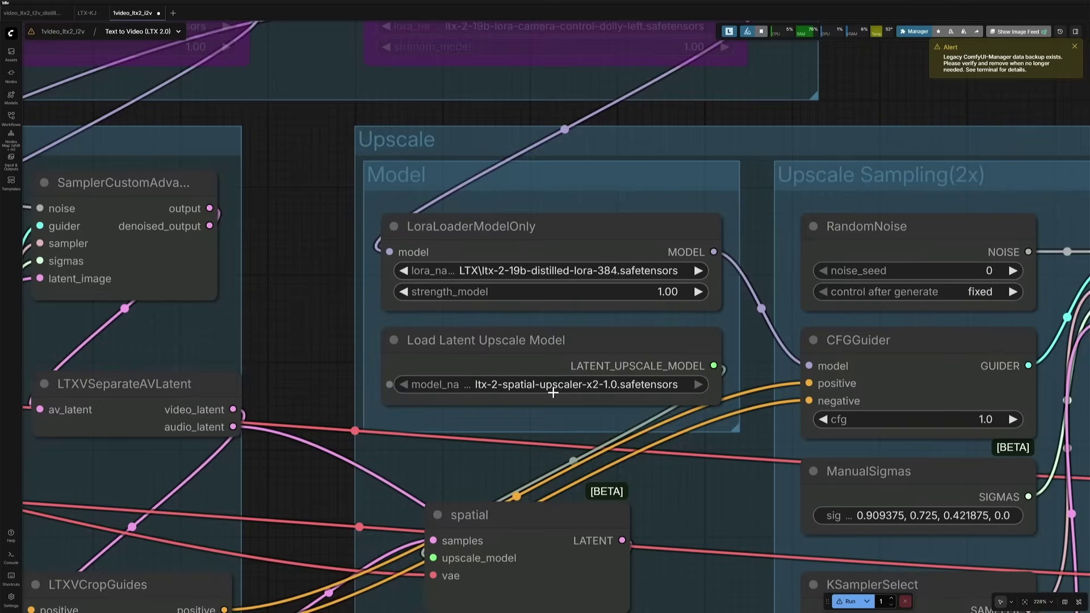
pyautogui.scroll(-4, 552, 391)
pyautogui.moveTo(368, 477); pyautogui.dragTo(206, 292)
pyautogui.moveTo(898, 462); pyautogui.dragTo(632, 479)
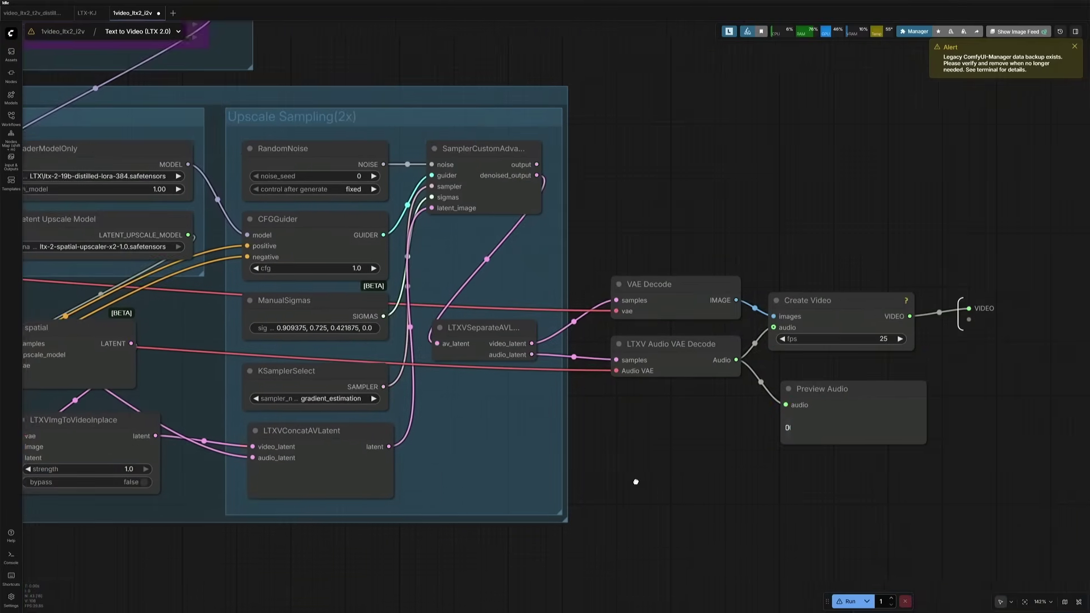
pyautogui.moveTo(411, 535); pyautogui.dragTo(715, 524)
pyautogui.scroll(-8, 715, 519)
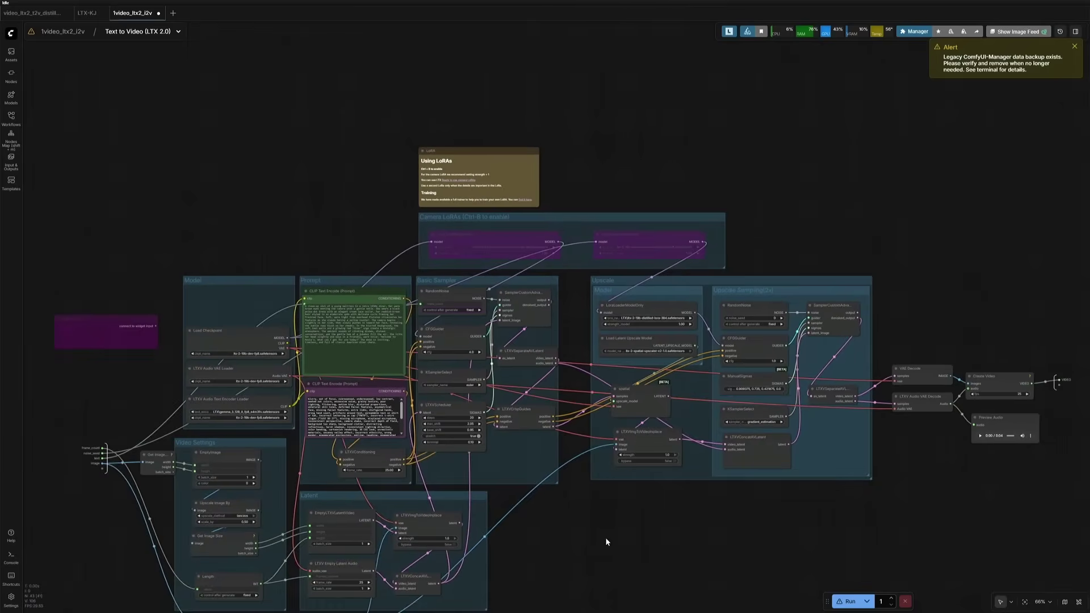
pyautogui.moveTo(605, 542); pyautogui.dragTo(643, 486)
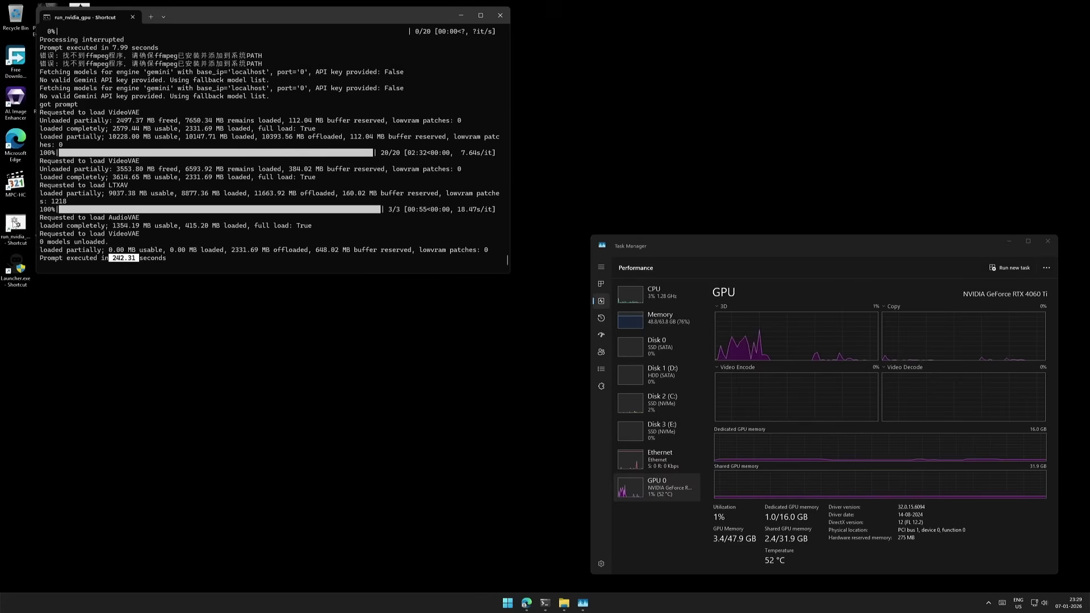
# - Go to the ComfyUI shortcut's file location and edit run_nvidia_gpu.bat in Notepad
pyautogui.rightClick(16, 223)
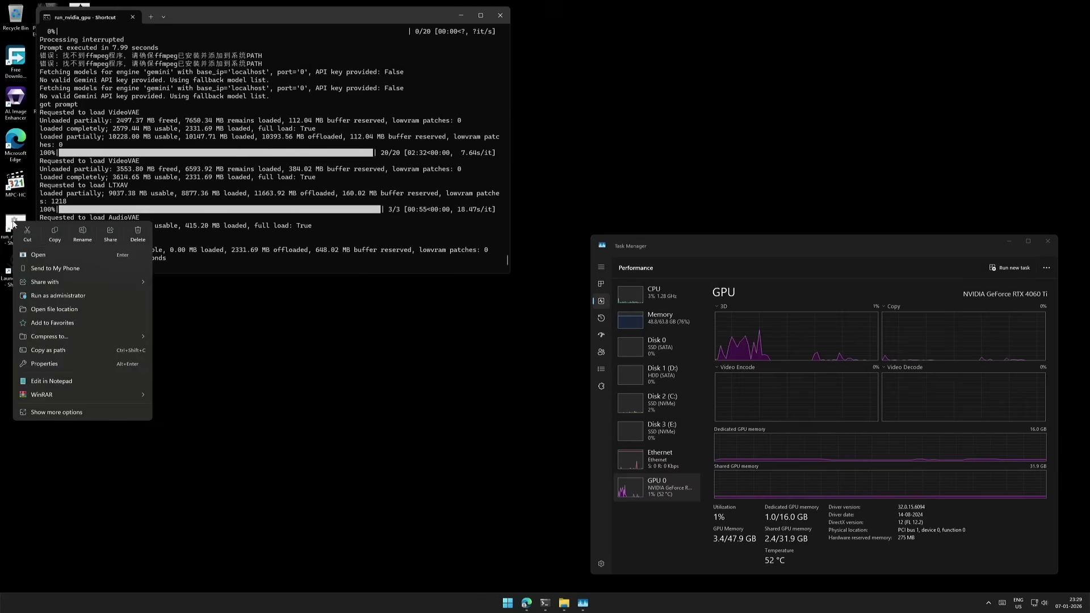
pyautogui.click(46, 310)
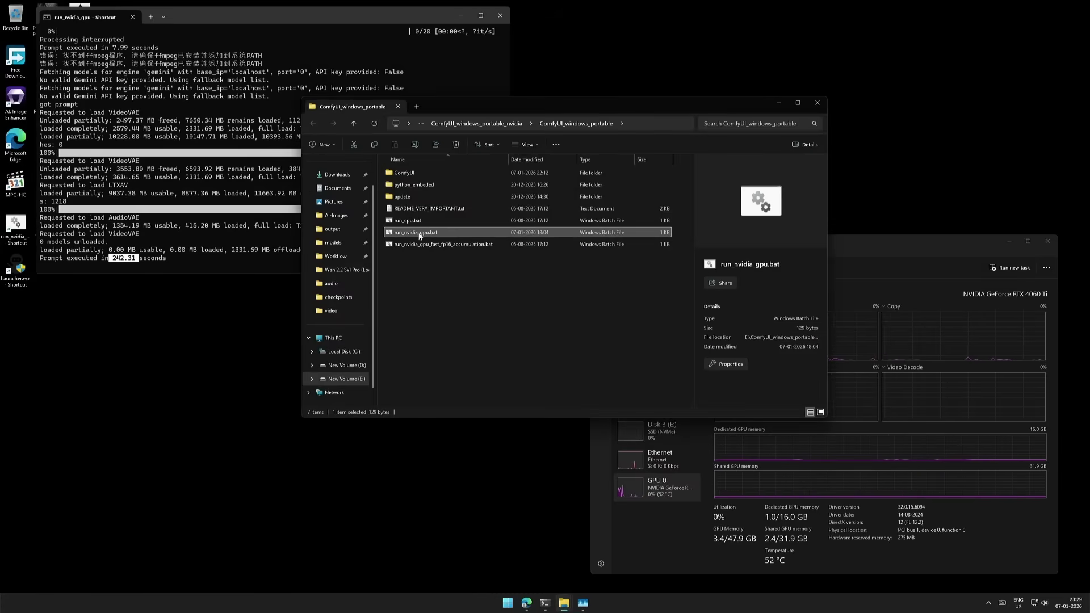
pyautogui.rightClick(425, 236)
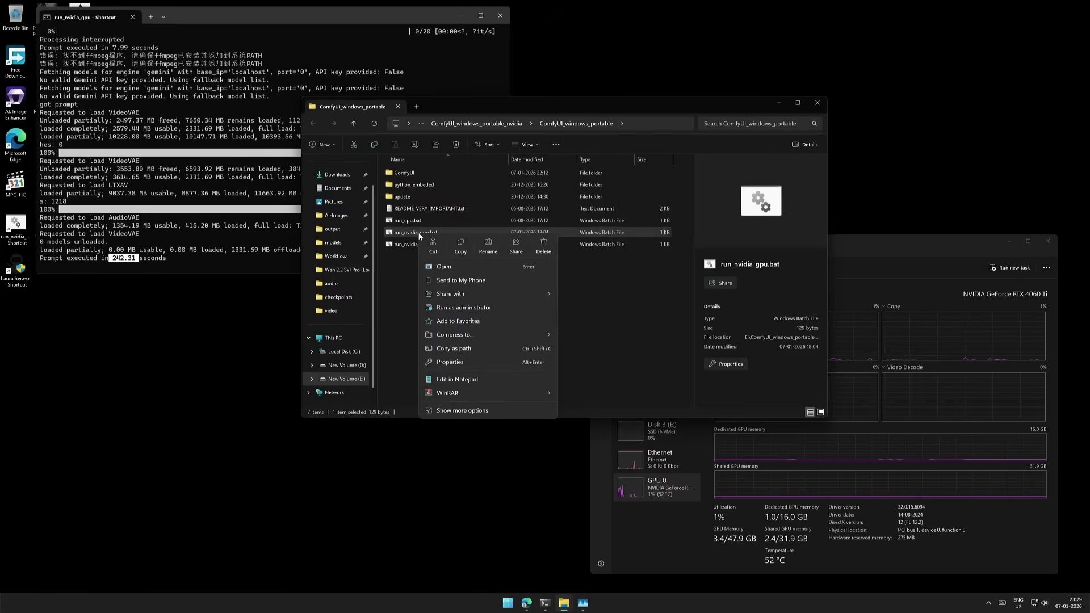
pyautogui.click(450, 380)
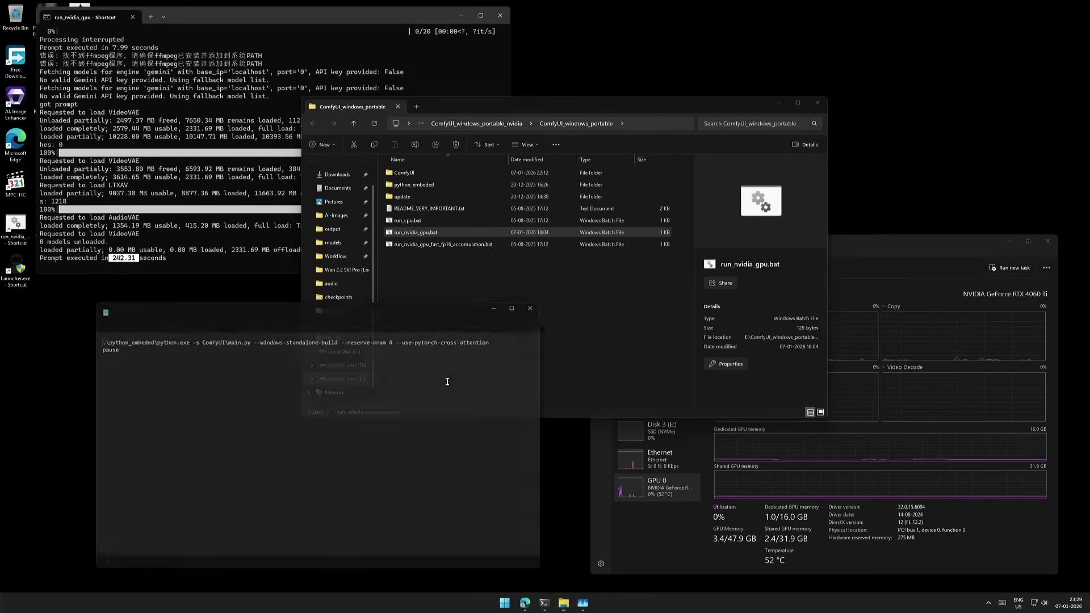
# - Highlight the --reserve-vram 4 --use-pytorch-cross-attention flags in run_nvidia_gpu.bat, then bring up File > Save
pyautogui.moveTo(343, 338); pyautogui.dragTo(400, 385)
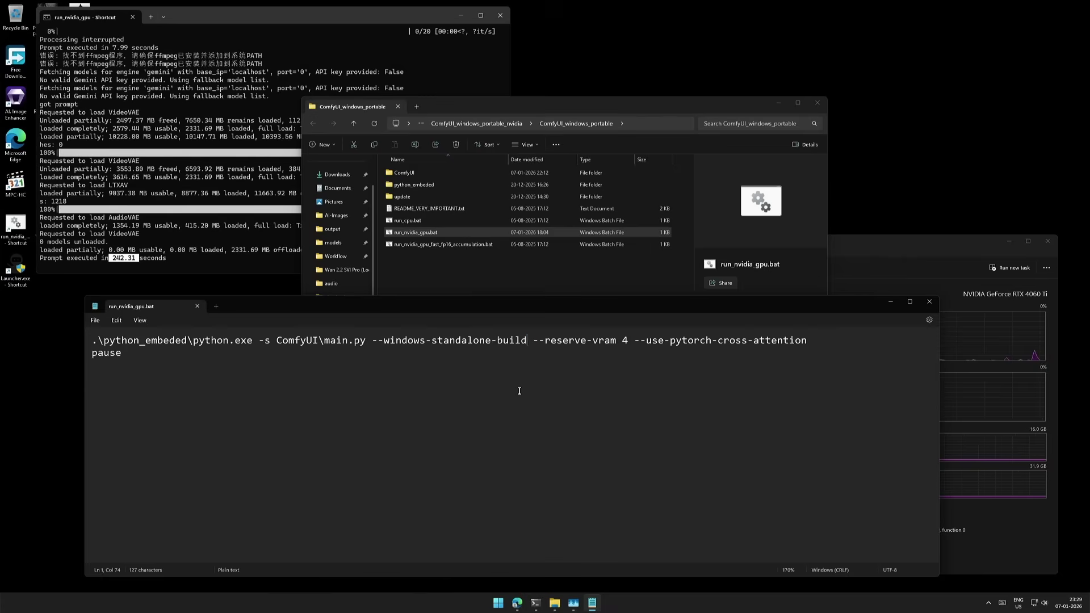
pyautogui.hotkey('shift', 'Right')
pyautogui.press('Right')
pyautogui.hotkey('shift', 'End')
pyautogui.hotkey('shift', 'Right')
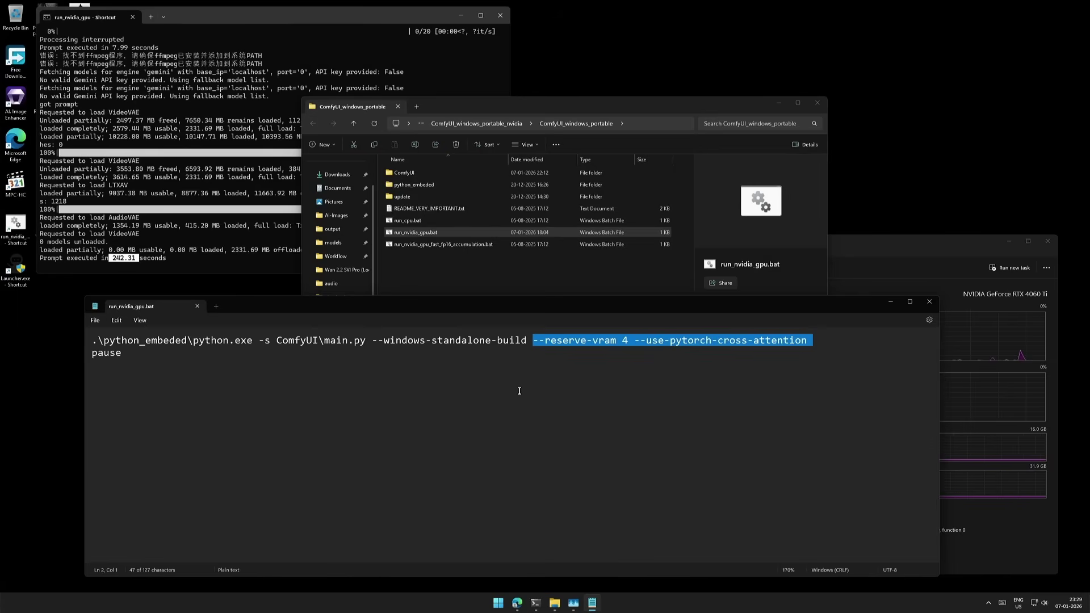
pyautogui.click(519, 390)
pyautogui.click(92, 319)
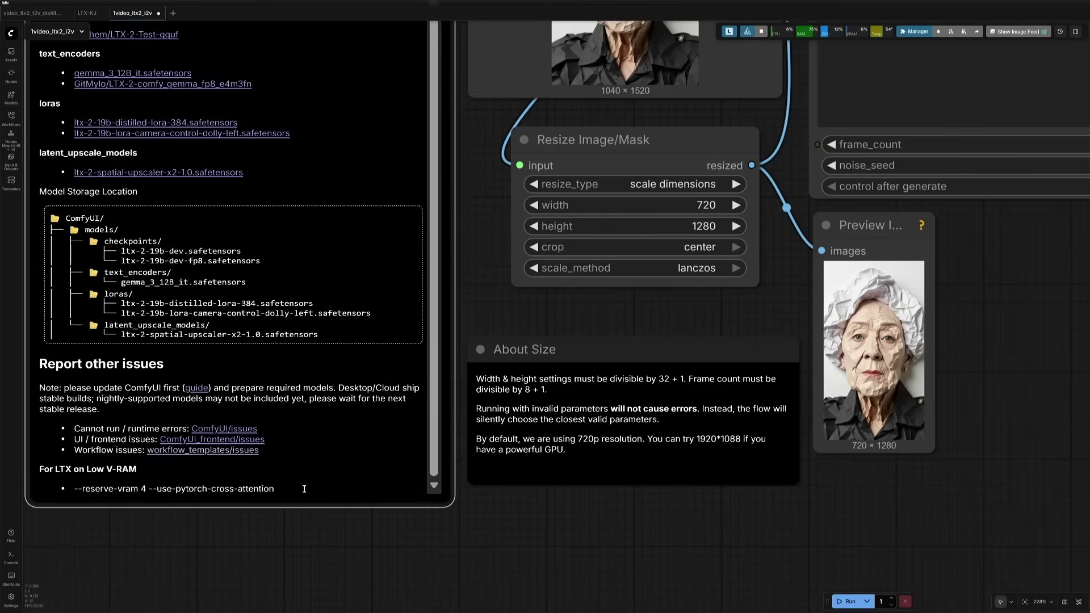
# - Open the low-VRAM note for editing, then switch to LTX-KJ and frame its Audio and Image groups
pyautogui.doubleClick(285, 475)
pyautogui.click(86, 12)
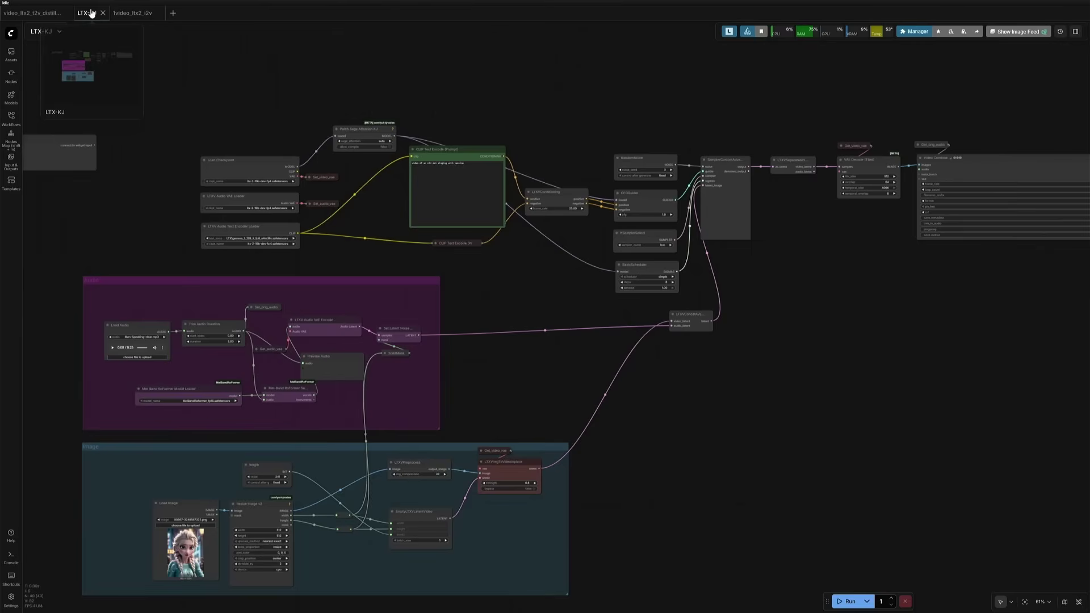
pyautogui.moveTo(539, 397); pyautogui.dragTo(550, 336)
pyautogui.scroll(4, 431, 445)
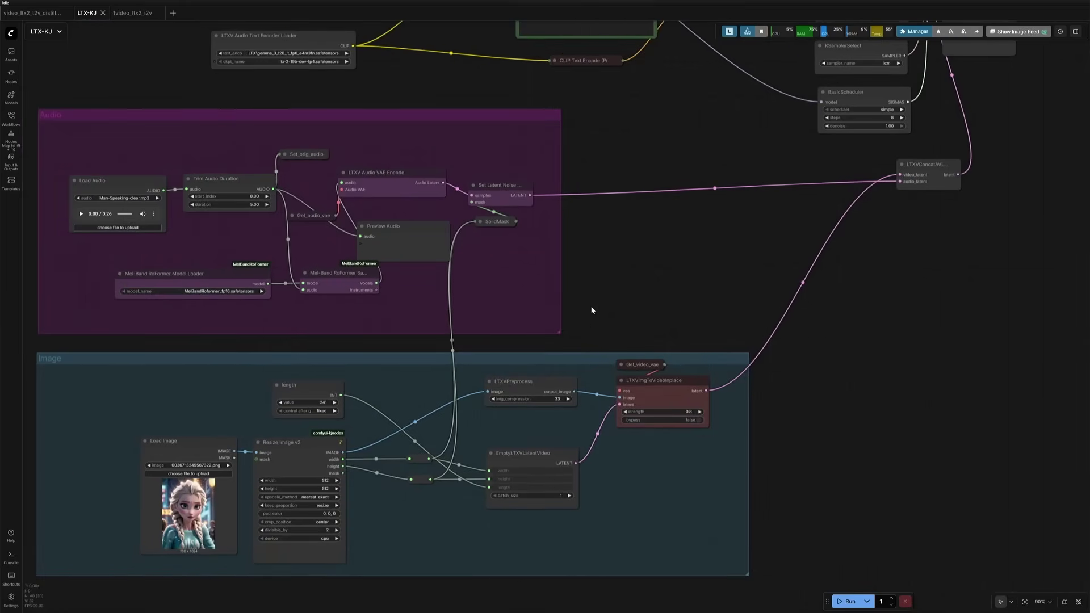
pyautogui.hscroll(-5, 591, 307)
pyautogui.scroll(4, 244, 331)
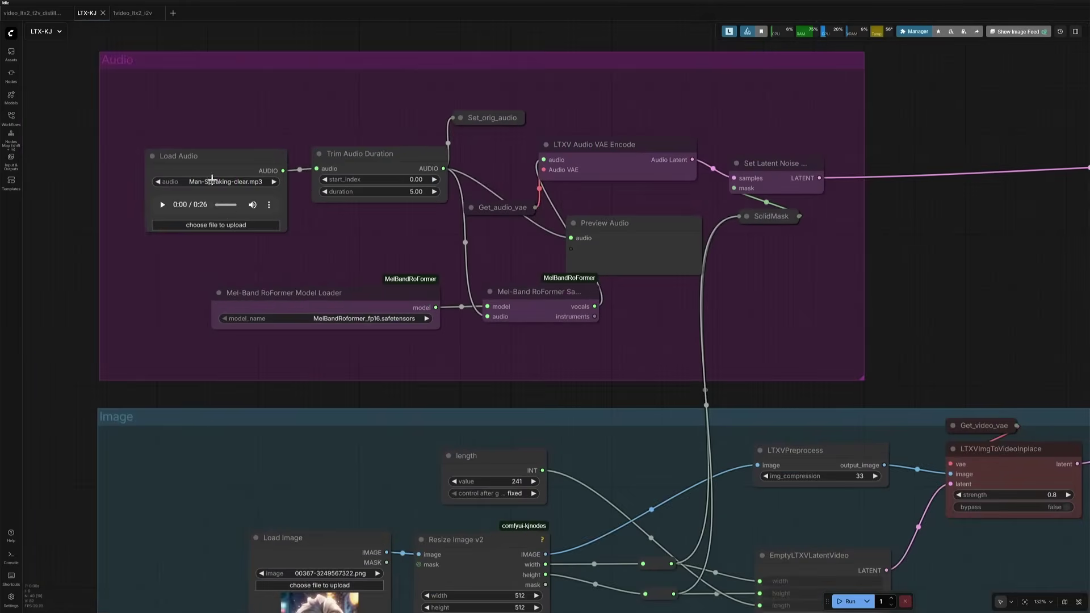
# - Inspect the Load Audio node (Man-Speaking-clear.mp3) and the Load Image node feeding LTXVImgToVideoInplace
pyautogui.click(199, 210)
pyautogui.scroll(-2, 224, 372)
pyautogui.scroll(-2, 224, 372)
pyautogui.click(264, 487)
pyautogui.scroll(3, 264, 487)
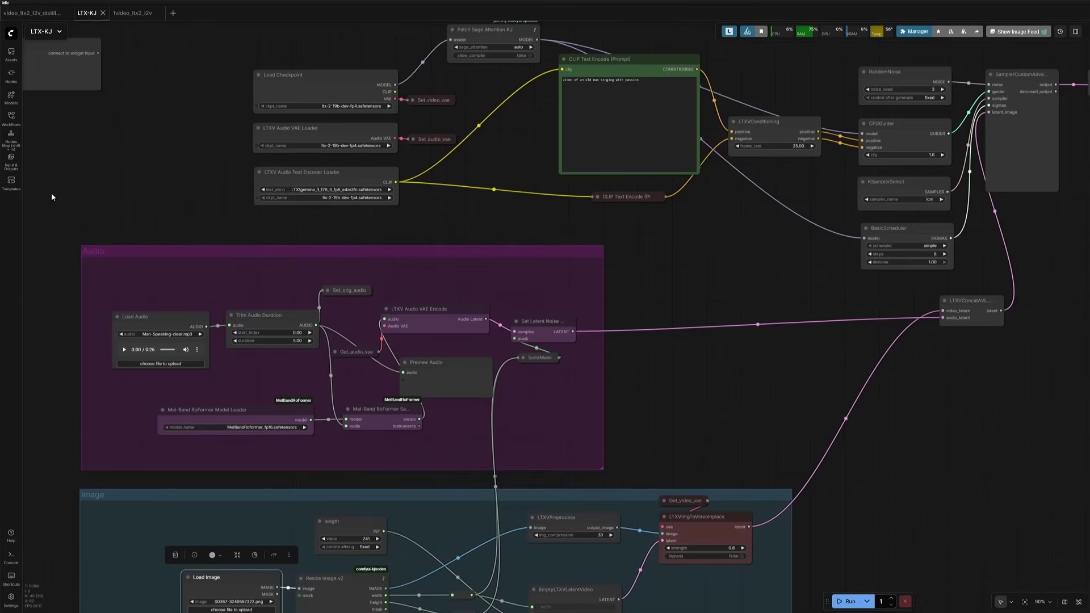
# - In the video_ltx2_t2v_distilled workflow, dismiss Missing Models and select the ltx-2-19b-distilled-fp8 checkpoint
pyautogui.click(35, 17)
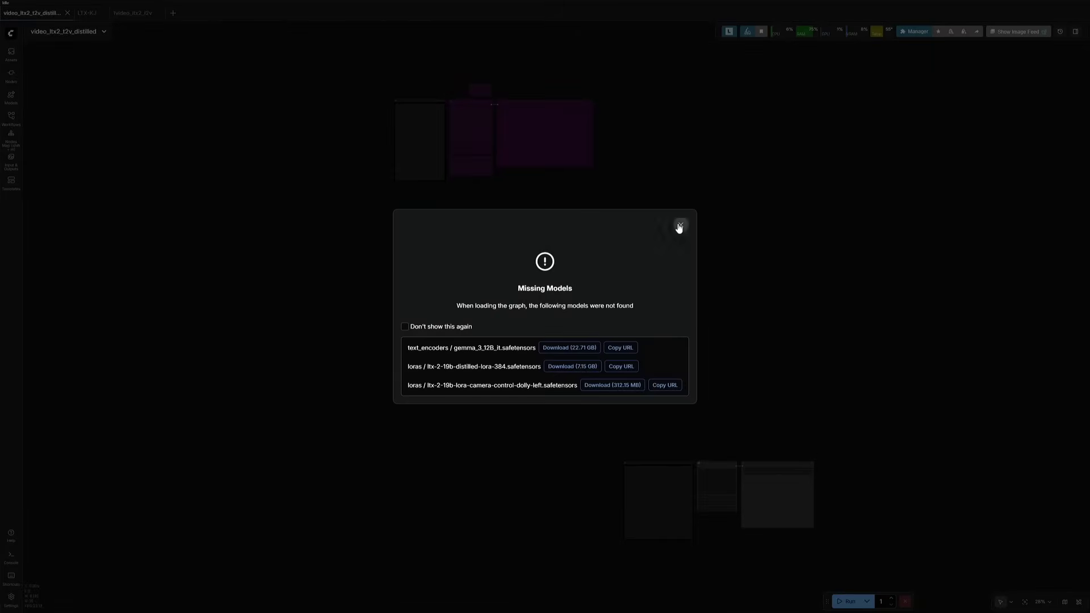
pyautogui.click(680, 225)
pyautogui.scroll(5, 449, 454)
pyautogui.scroll(2, 449, 454)
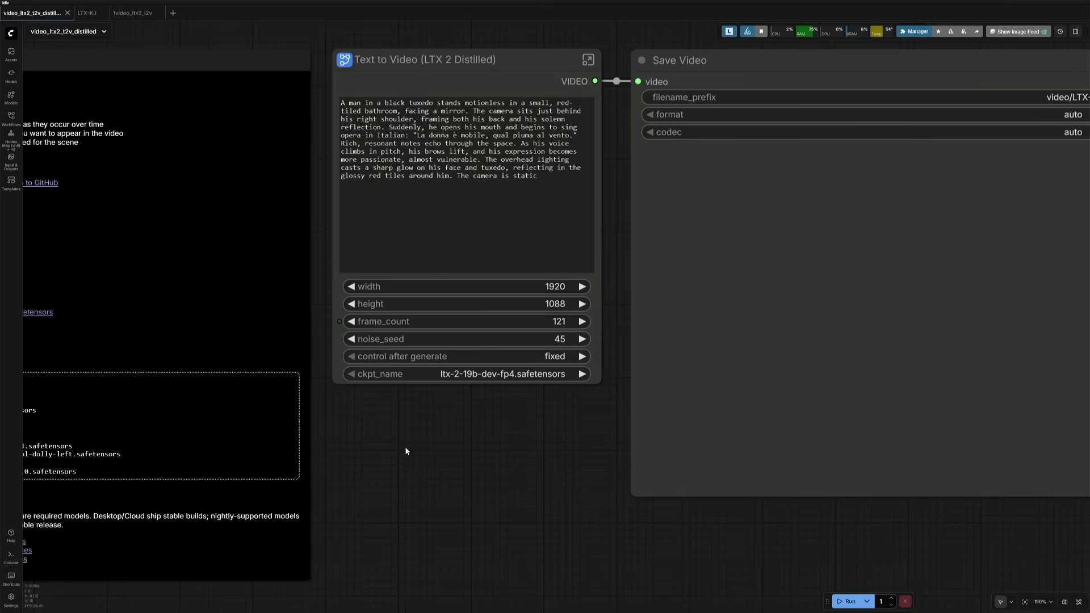
pyautogui.click(481, 373)
pyautogui.click(498, 395)
# - Set the output video size to width 1280 and height 720
pyautogui.click(515, 289)
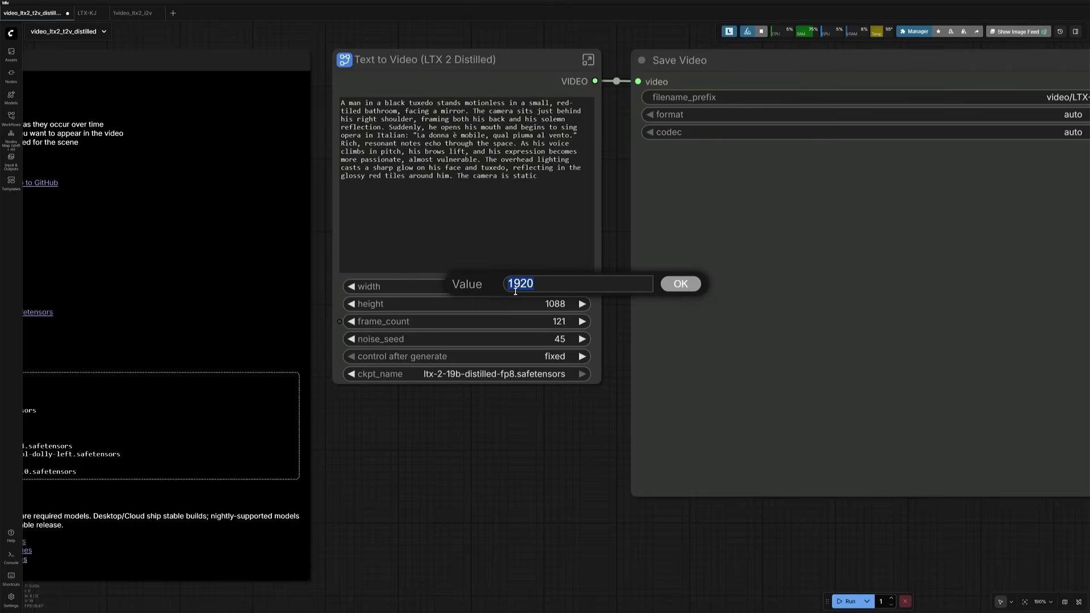
pyautogui.write('1280')
pyautogui.press('Return')
pyautogui.click(530, 304)
pyautogui.write('720')
pyautogui.press('Return')
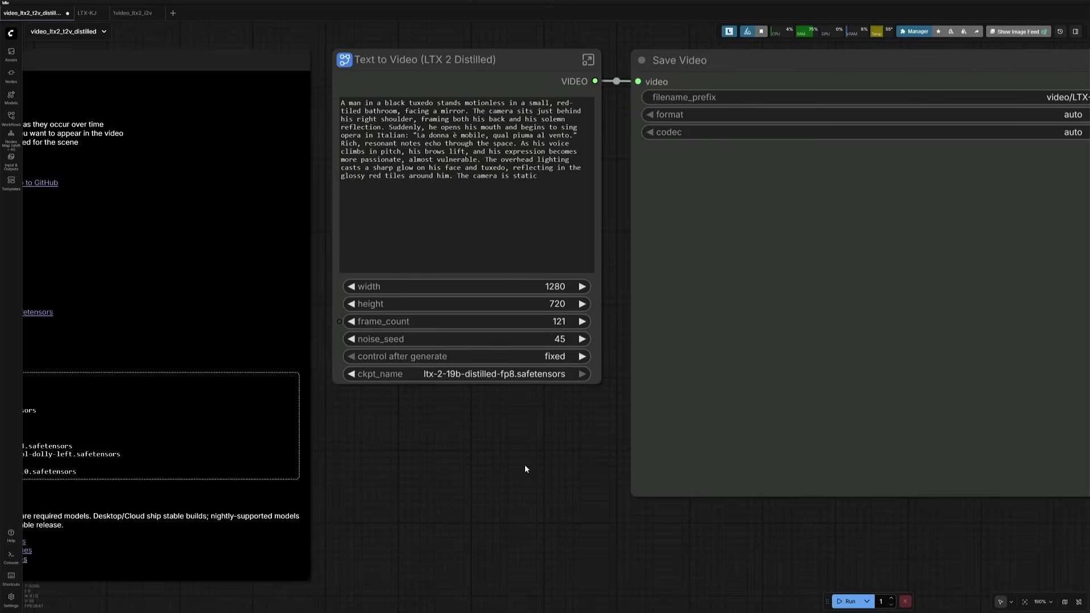
# - Run the workflow to render the 1280×720 test clip
pyautogui.scroll(-2, 525, 464)
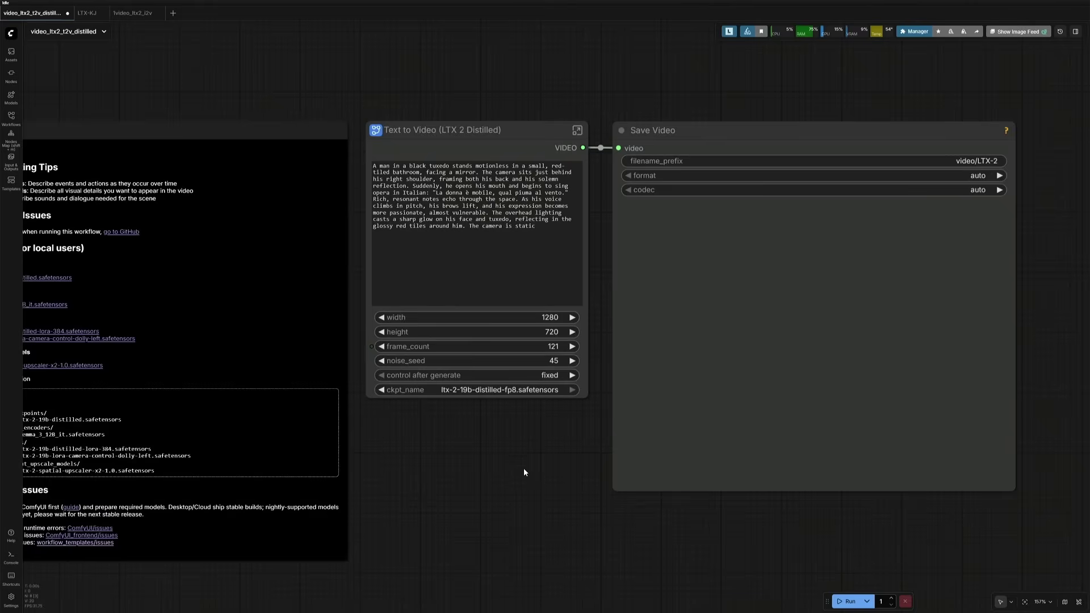
pyautogui.hscroll(-2, 497, 474)
pyautogui.click(846, 601)
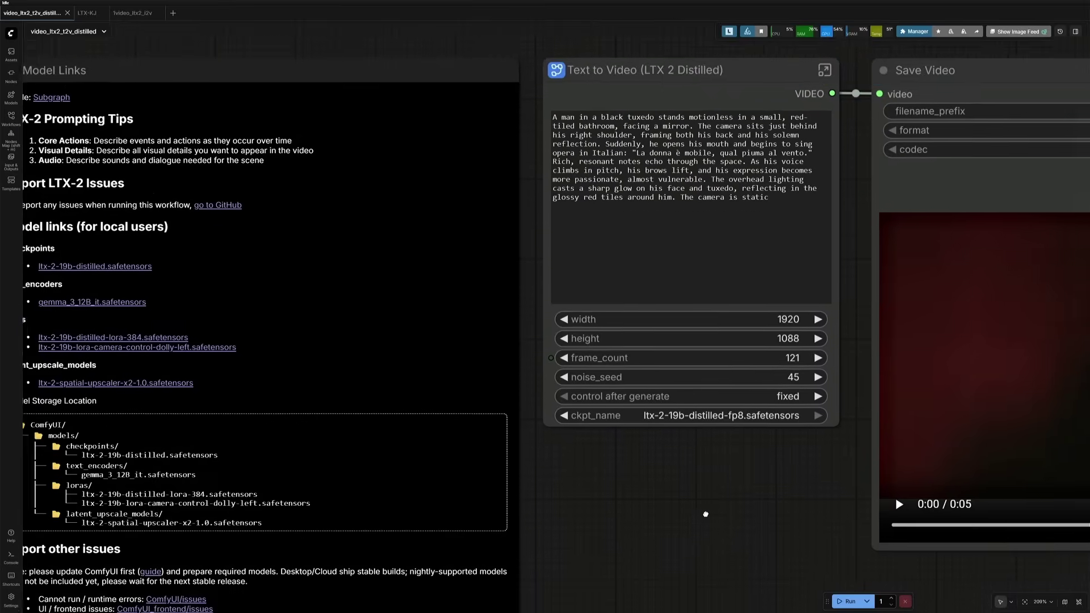
# - Set the Text to Video subgraph's ckpt_name to ltx-2-19b-distilled-fp8.safetensors and run the 1920×1088 render
pyautogui.scroll(1, 740, 202)
pyautogui.click(801, 101)
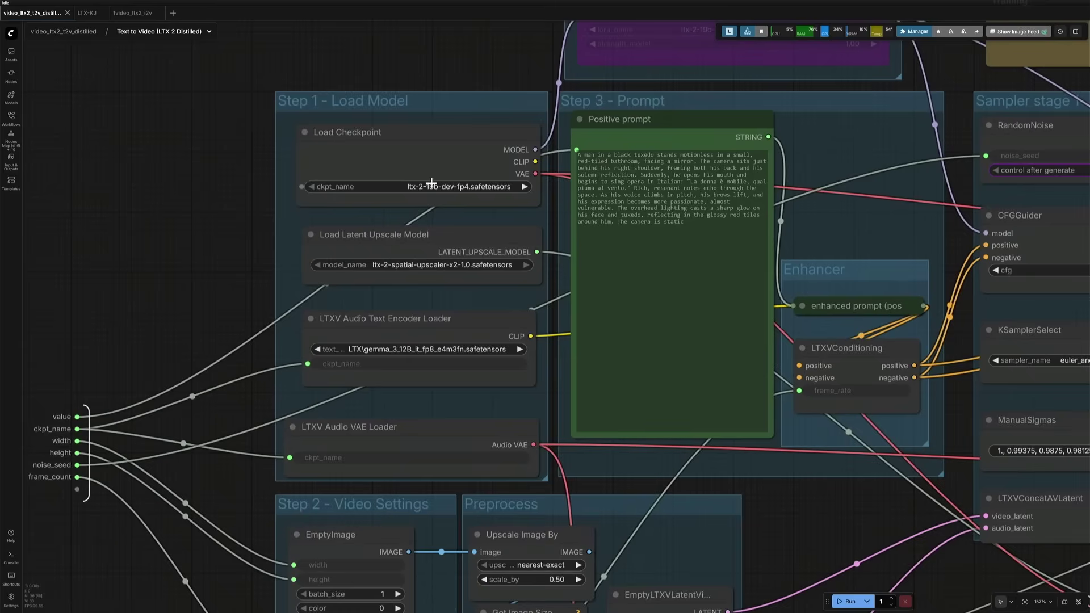
pyautogui.click(431, 184)
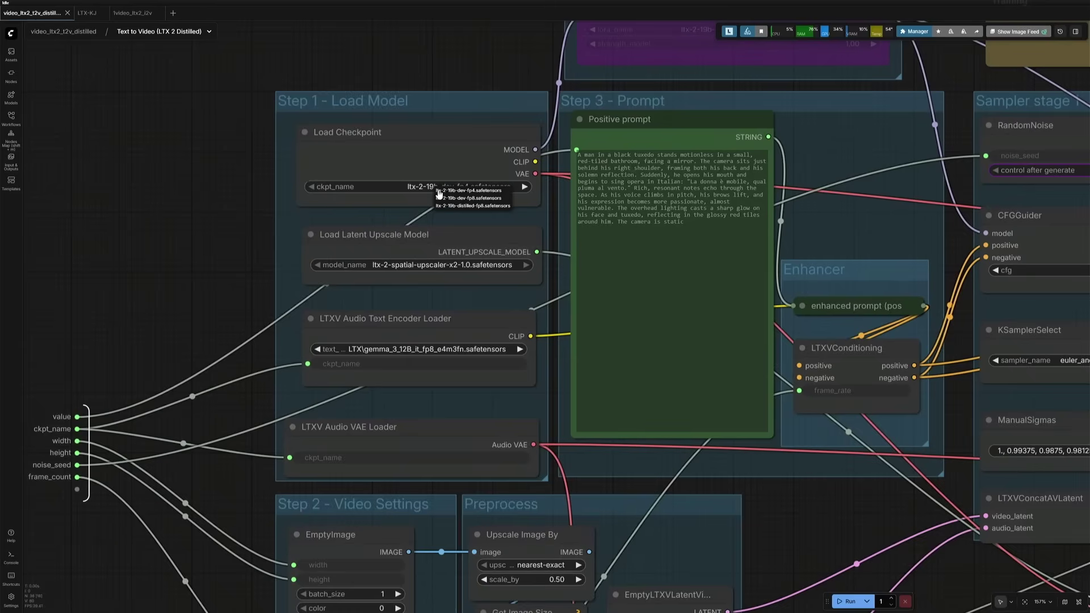
pyautogui.click(461, 206)
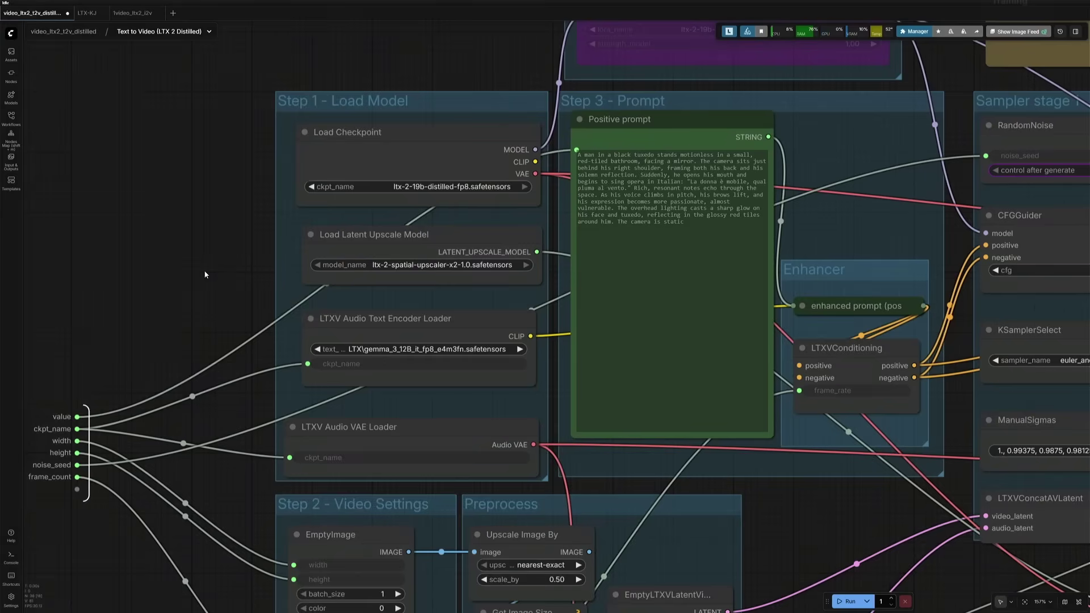
pyautogui.scroll(-4, 201, 281)
pyautogui.click(835, 606)
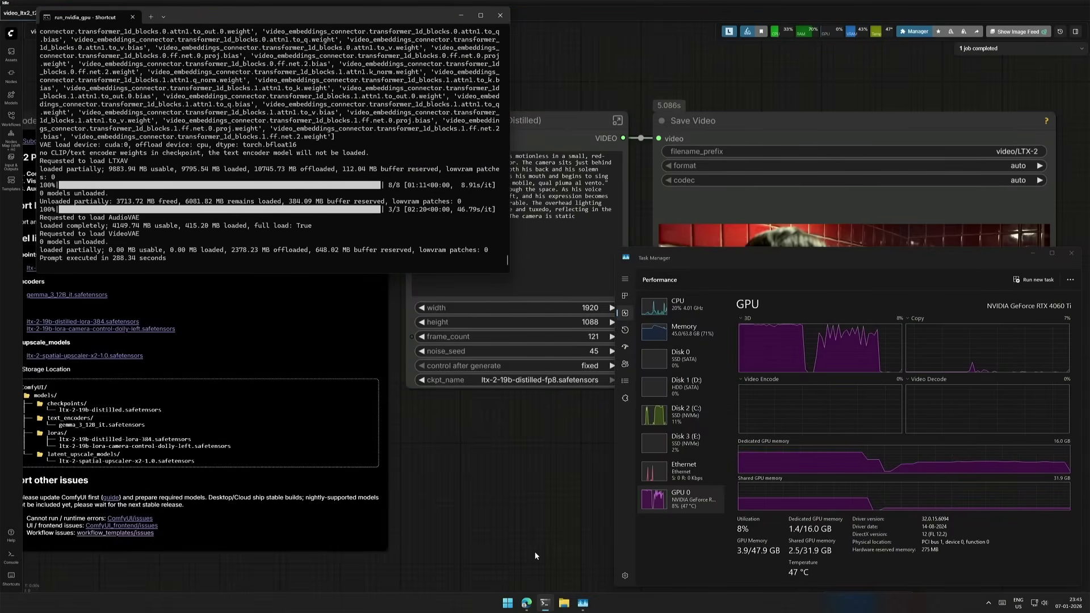
# - Play the 5-second 1920×1088 clip in the Save Video node's preview
pyautogui.click(534, 546)
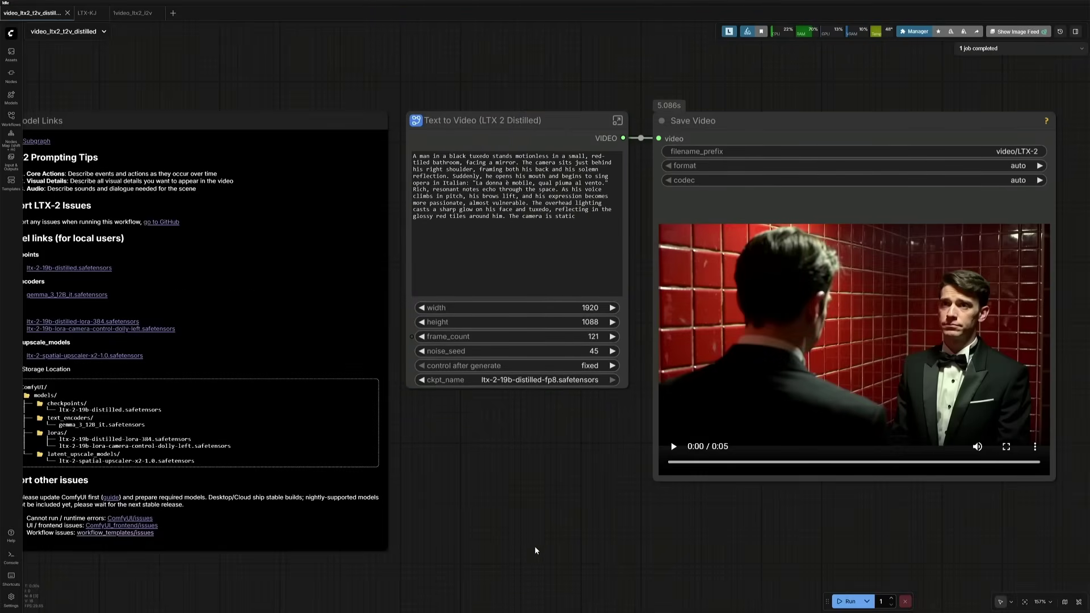
pyautogui.click(671, 447)
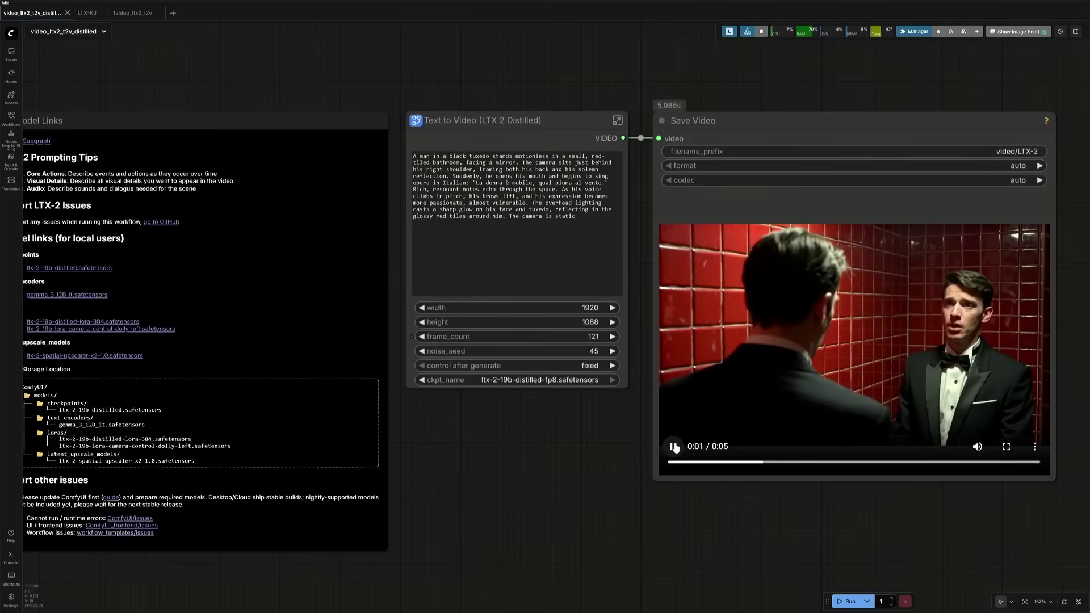
# - Inspect the subgraph's LTXV Audio VAE Loader, then re-enter the subgraph and zoom out over all its nodes
pyautogui.moveTo(675, 447)
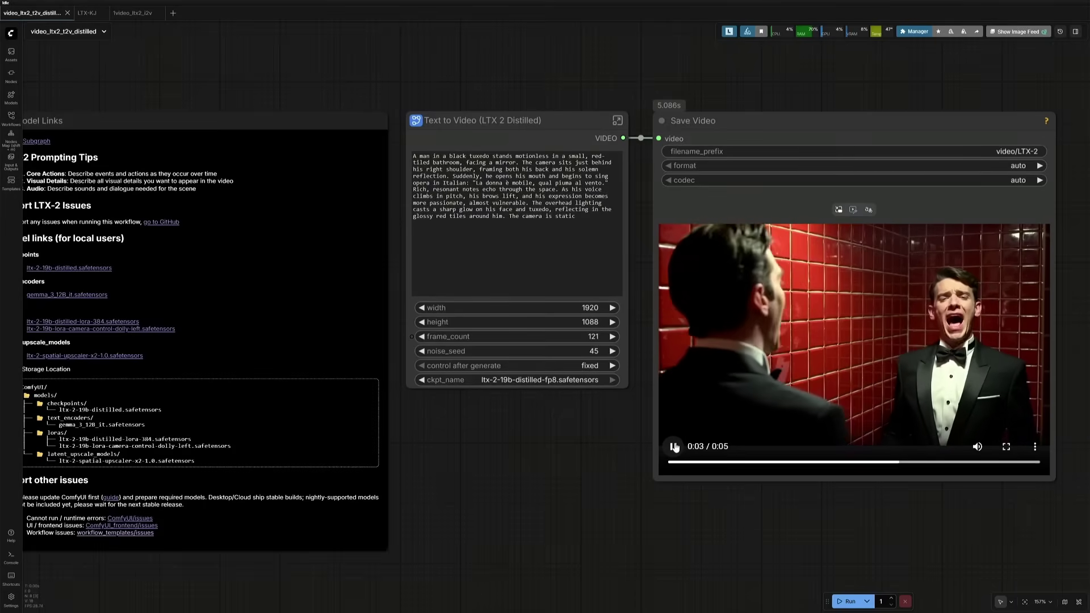
pyautogui.click(617, 121)
pyautogui.scroll(-3, 414, 411)
pyautogui.scroll(4, 271, 470)
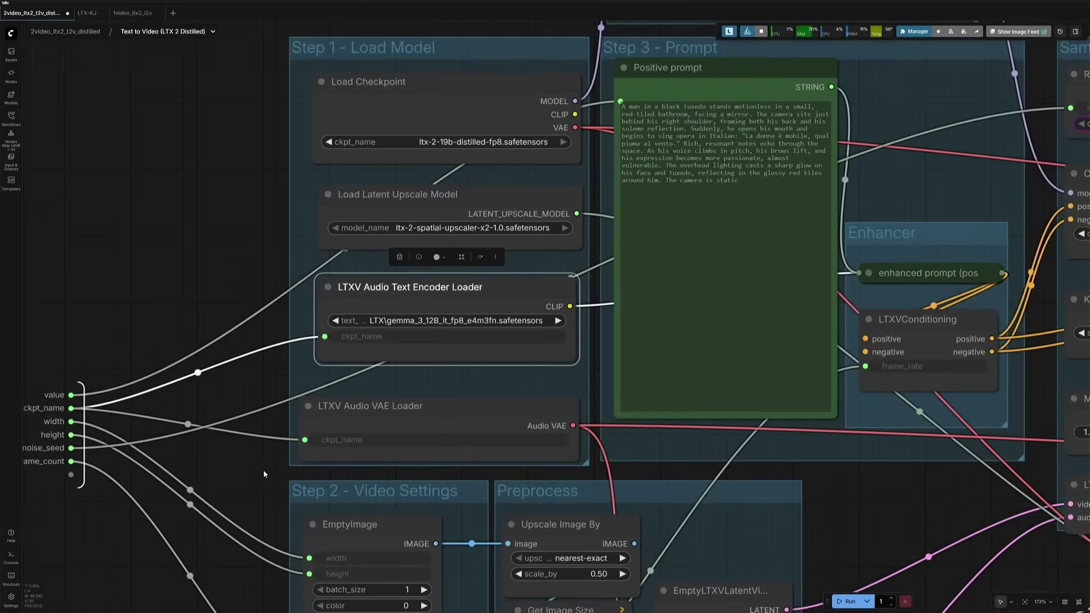
pyautogui.click(364, 427)
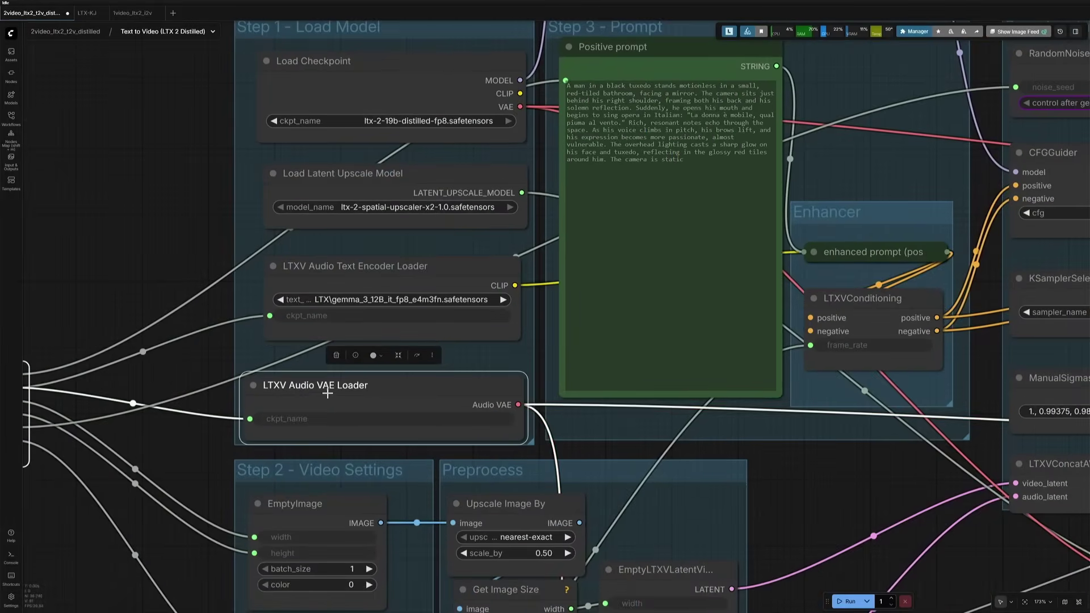
pyautogui.click(65, 31)
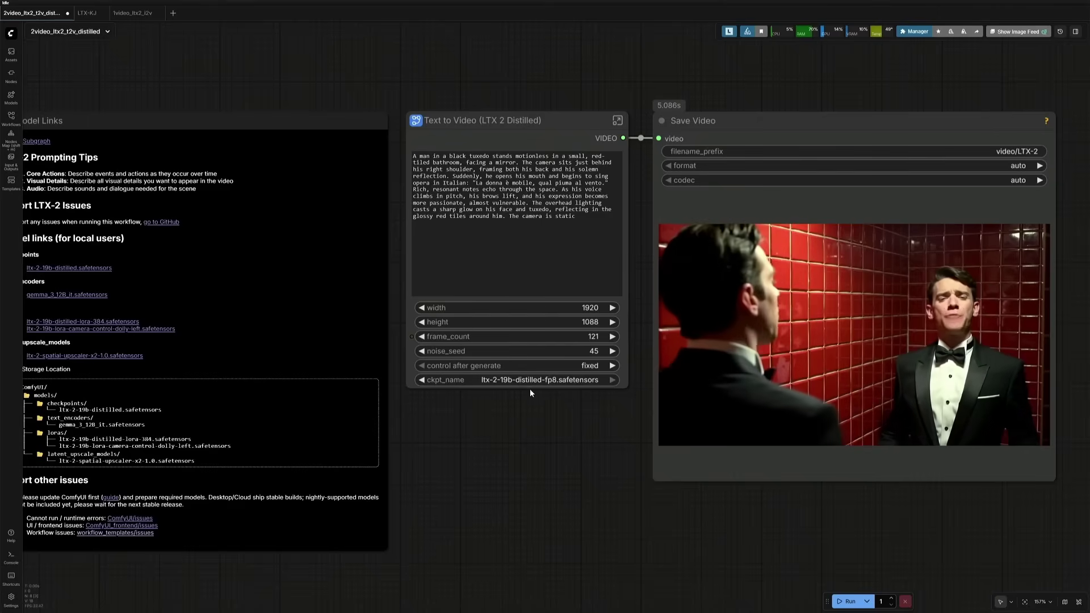
pyautogui.click(616, 122)
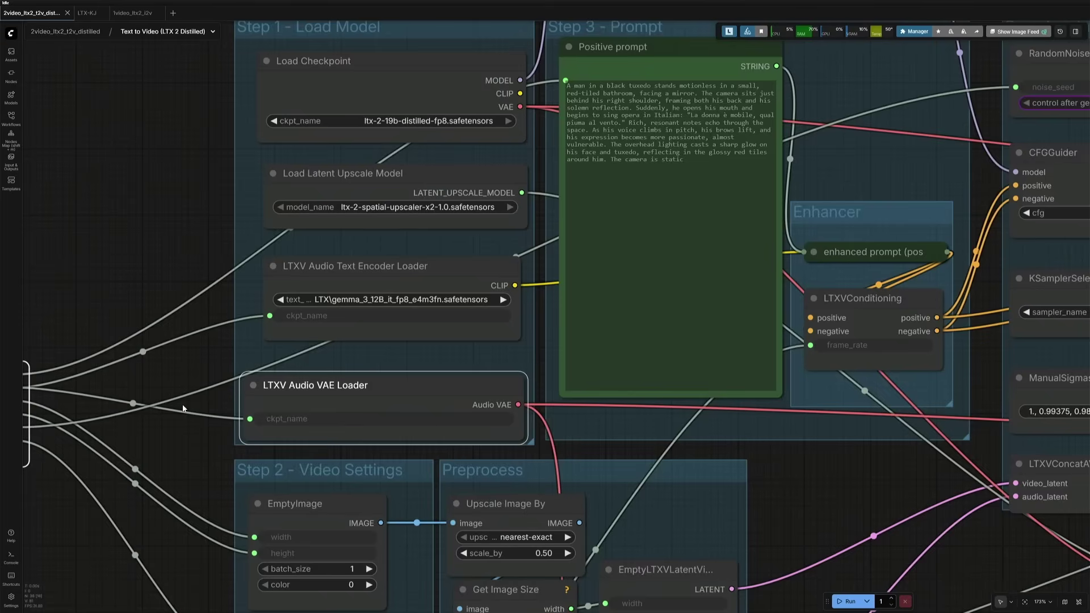
pyautogui.scroll(-3, 183, 404)
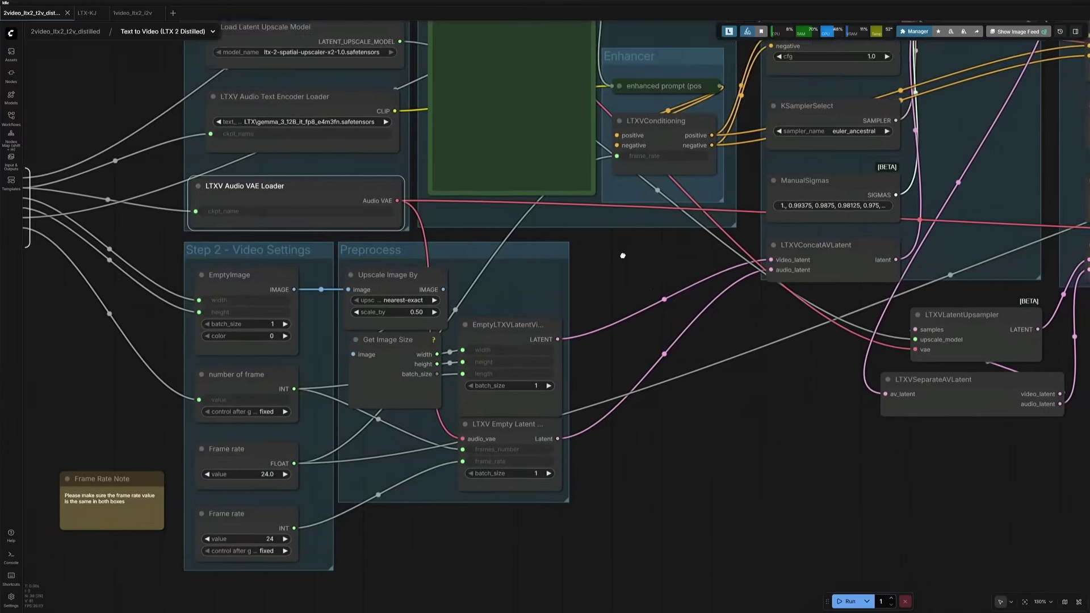